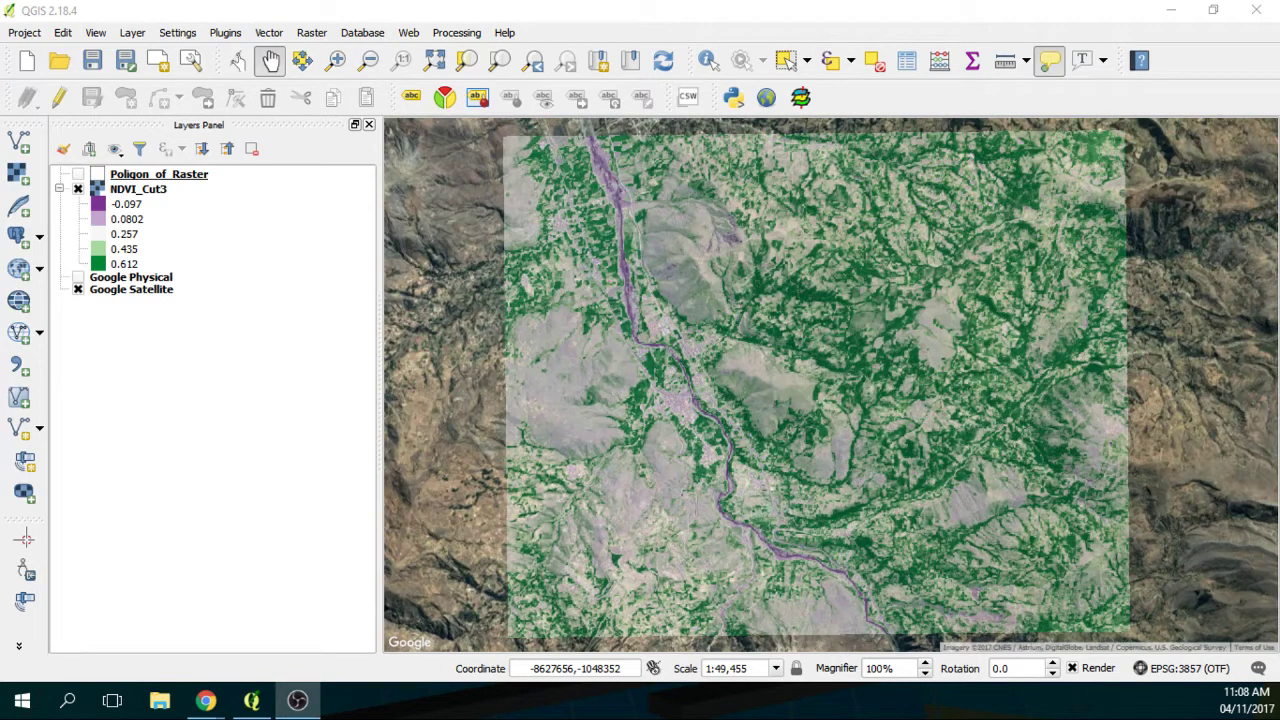
Measure the straight-line distance across the NDVI raster from west edge to east edge, then clear it
{"action": "left_click", "coordinate": [1026, 61]}
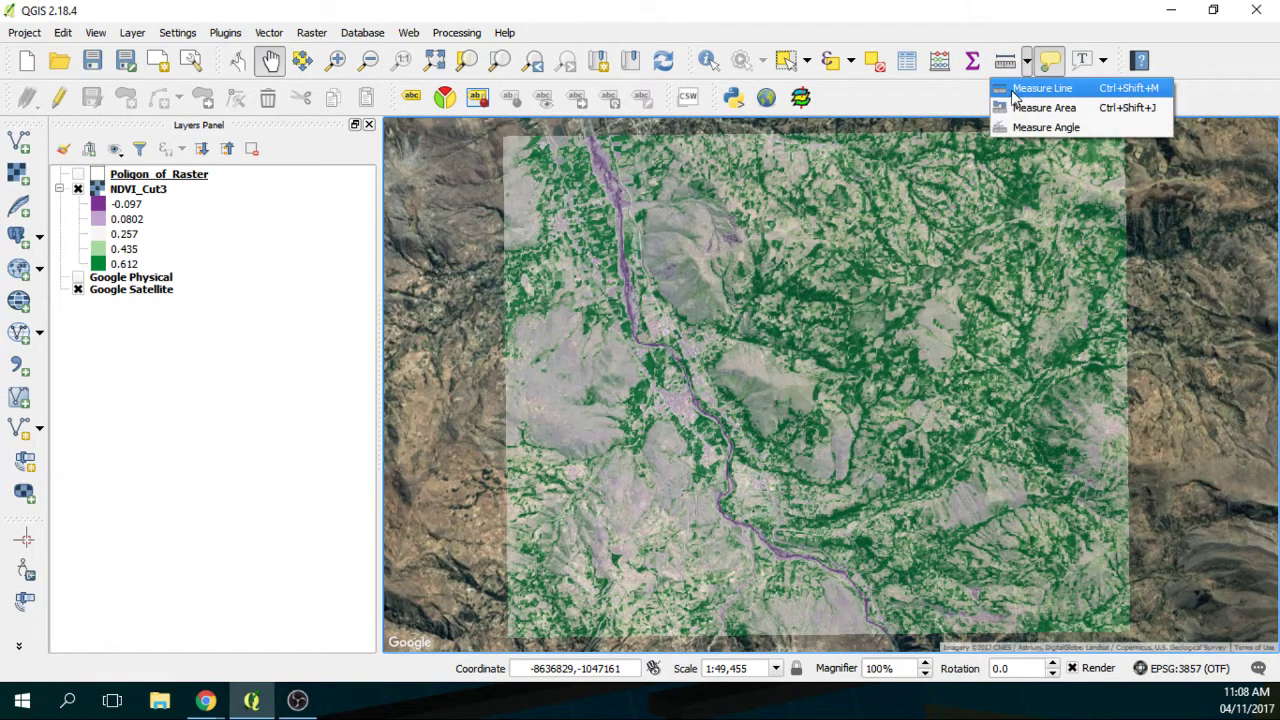
{"action": "left_click", "coordinate": [1040, 88]}
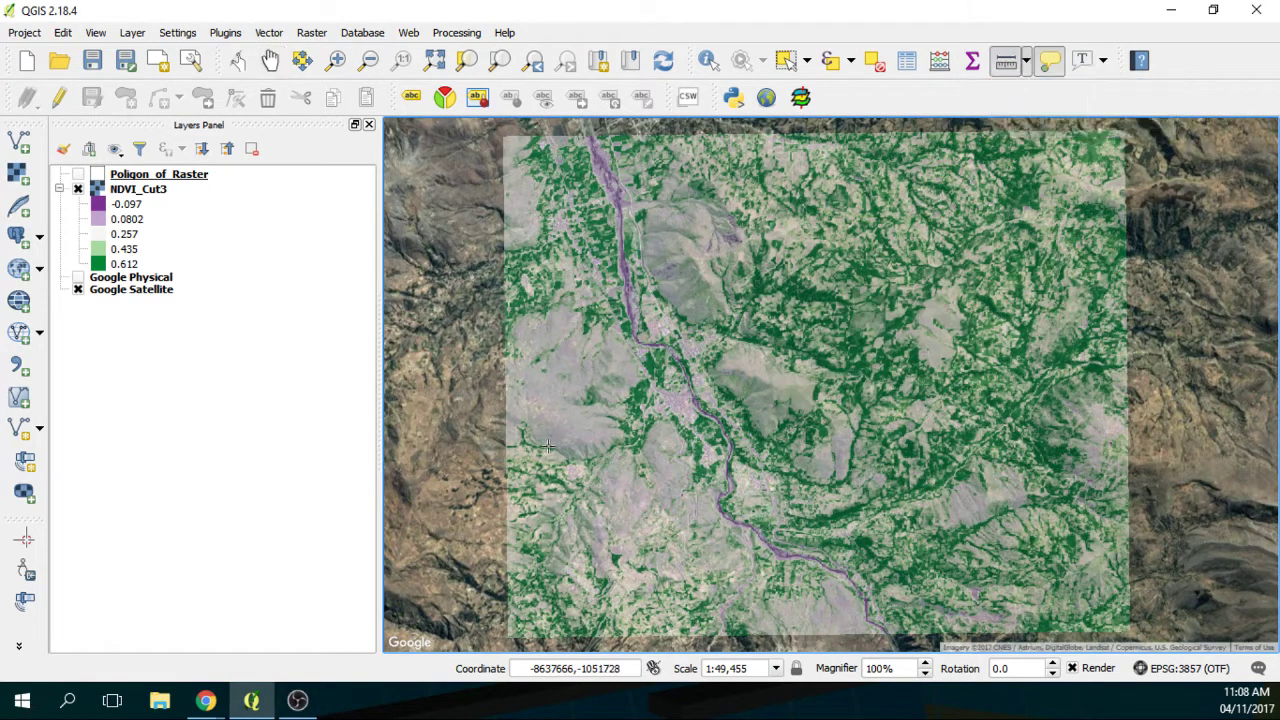
{"action": "left_click", "coordinate": [508, 407]}
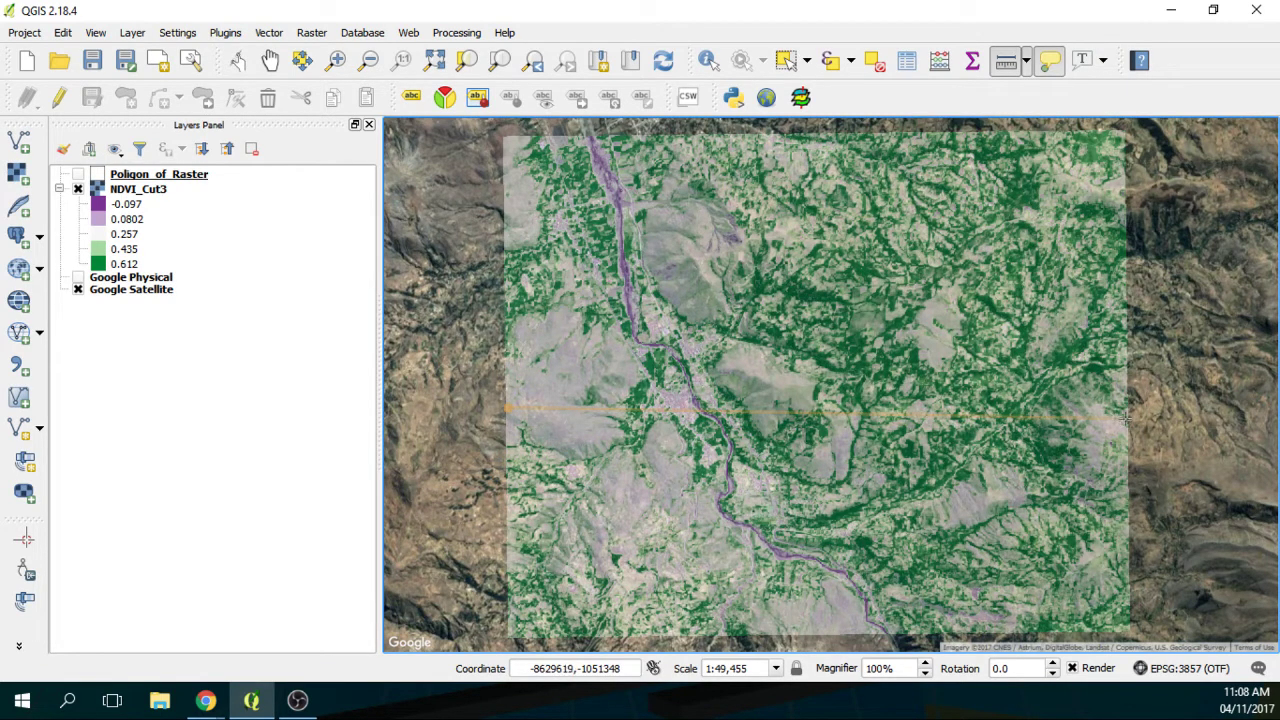
{"action": "mouse_move", "coordinate": [1130, 421]}
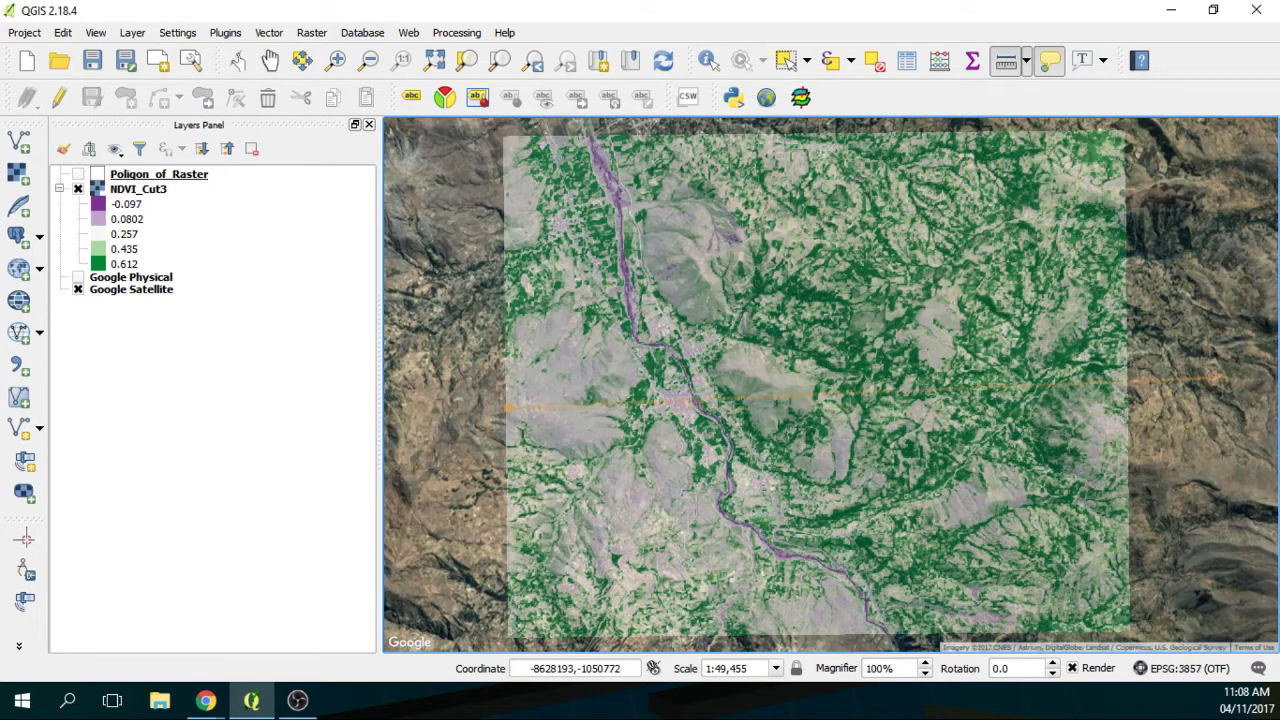
{"action": "key", "text": "Escape"}
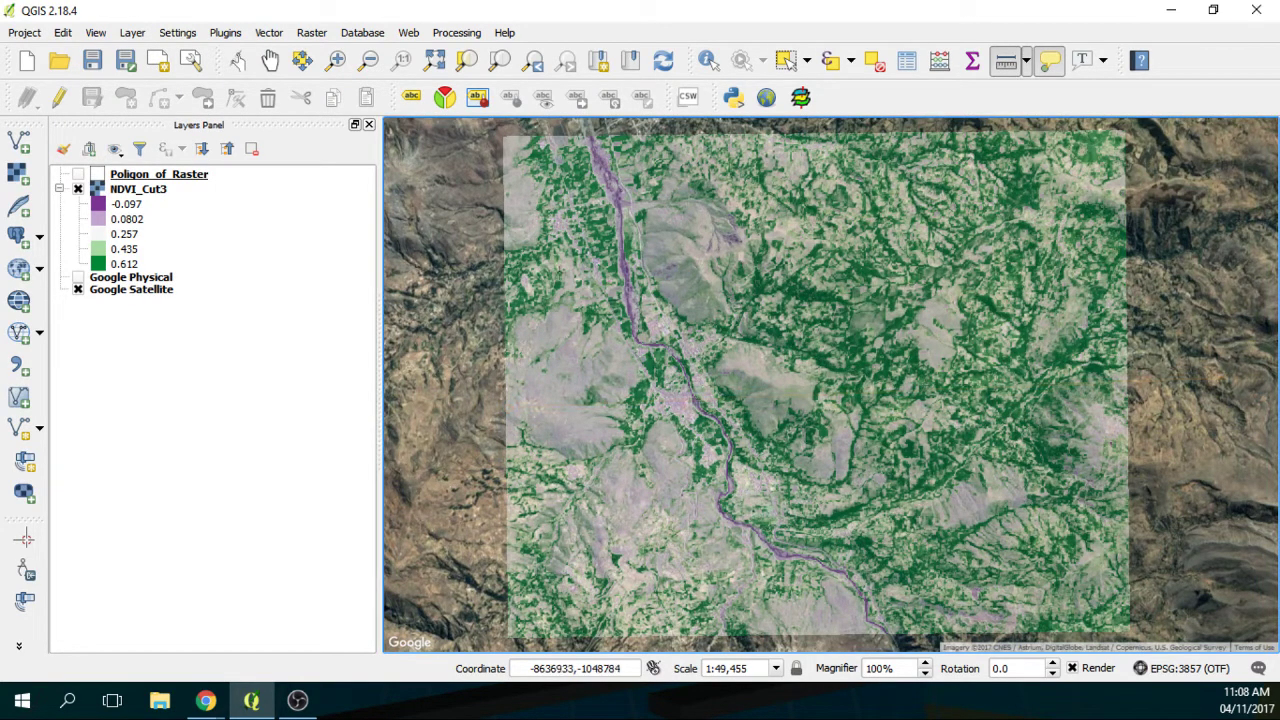
{"action": "left_click", "coordinate": [188, 189]}
{"action": "right_click", "coordinate": [153, 189]}
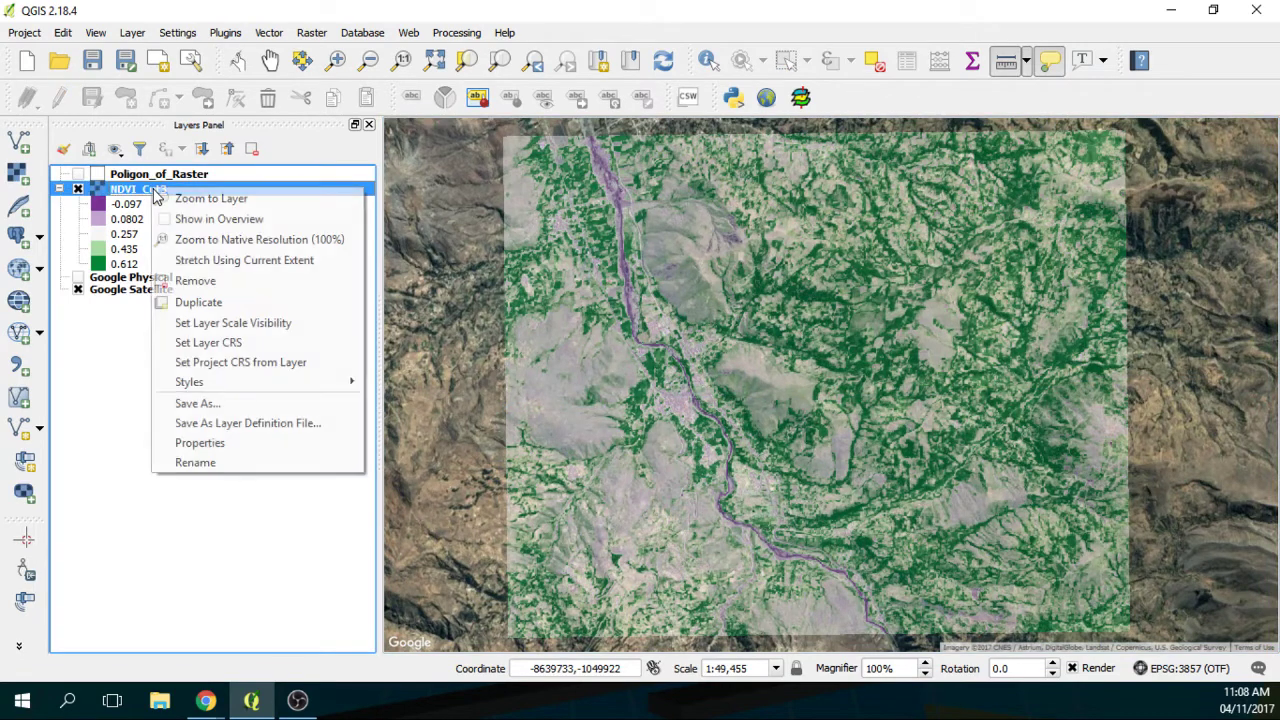
{"action": "left_click", "coordinate": [198, 444]}
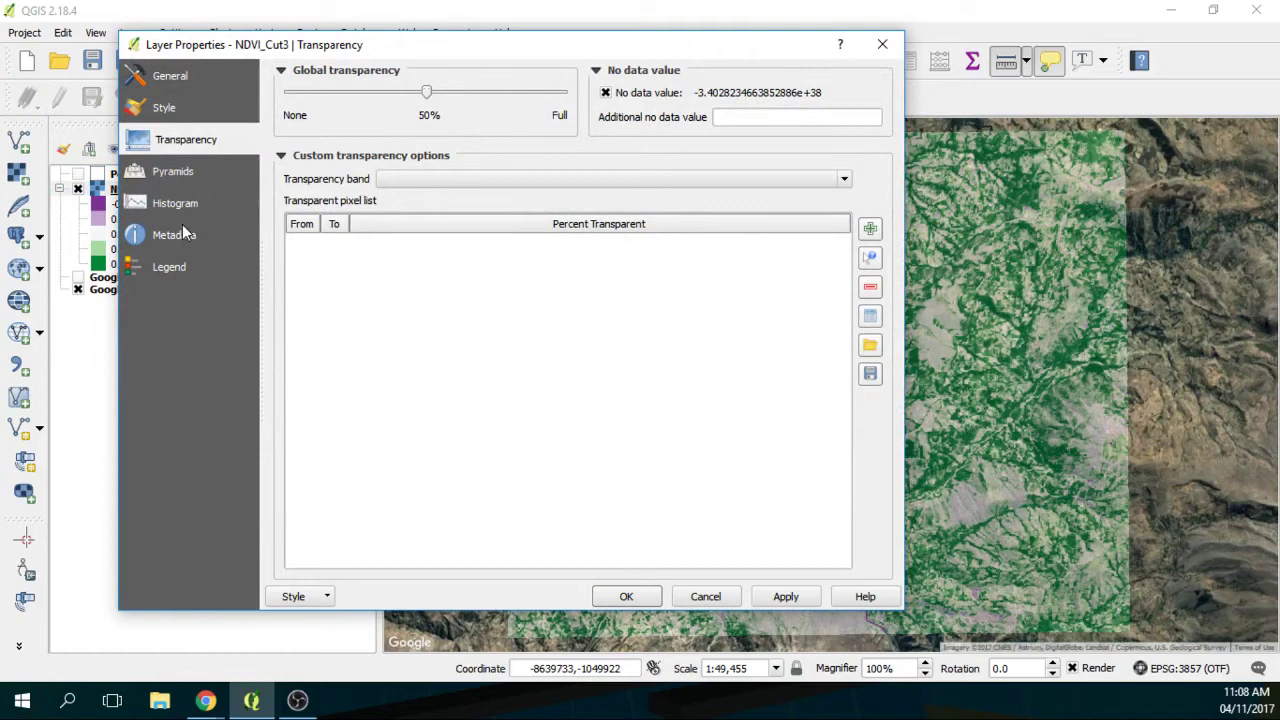
{"action": "left_click", "coordinate": [176, 234]}
{"action": "scroll", "coordinate": [528, 410], "scroll_direction": "down", "scroll_amount": 3}
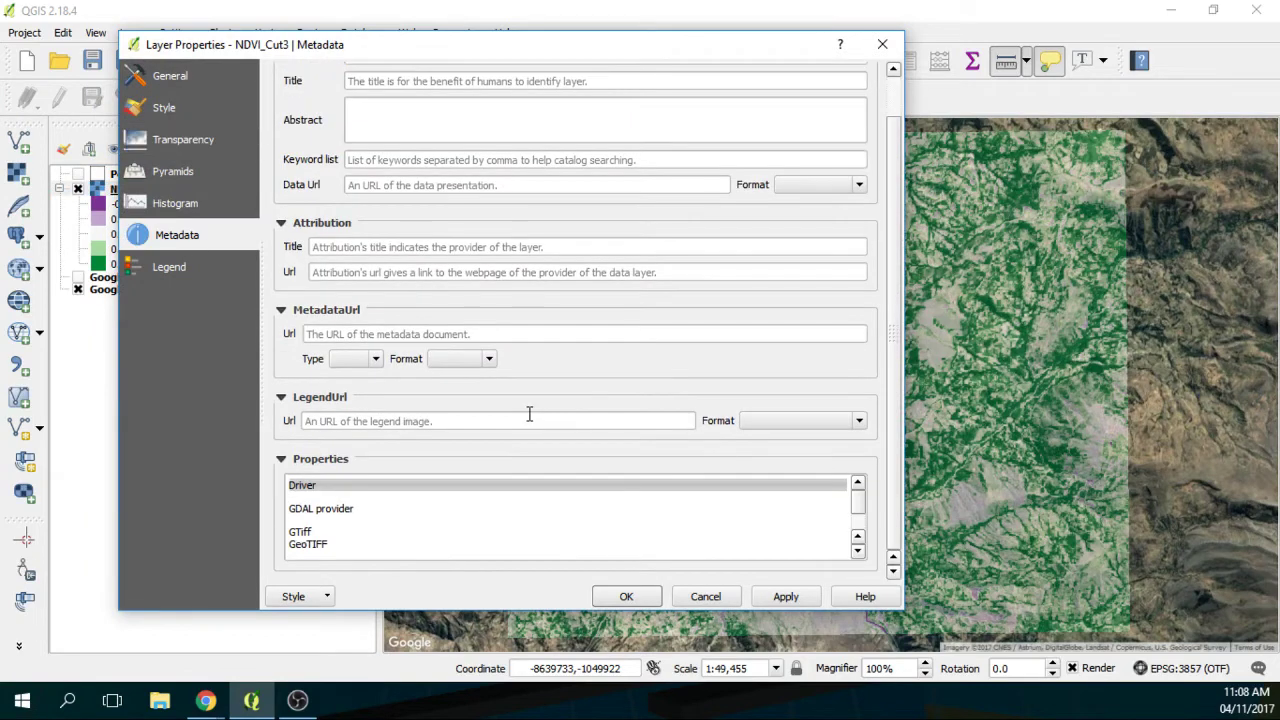
{"action": "left_click", "coordinate": [857, 551]}
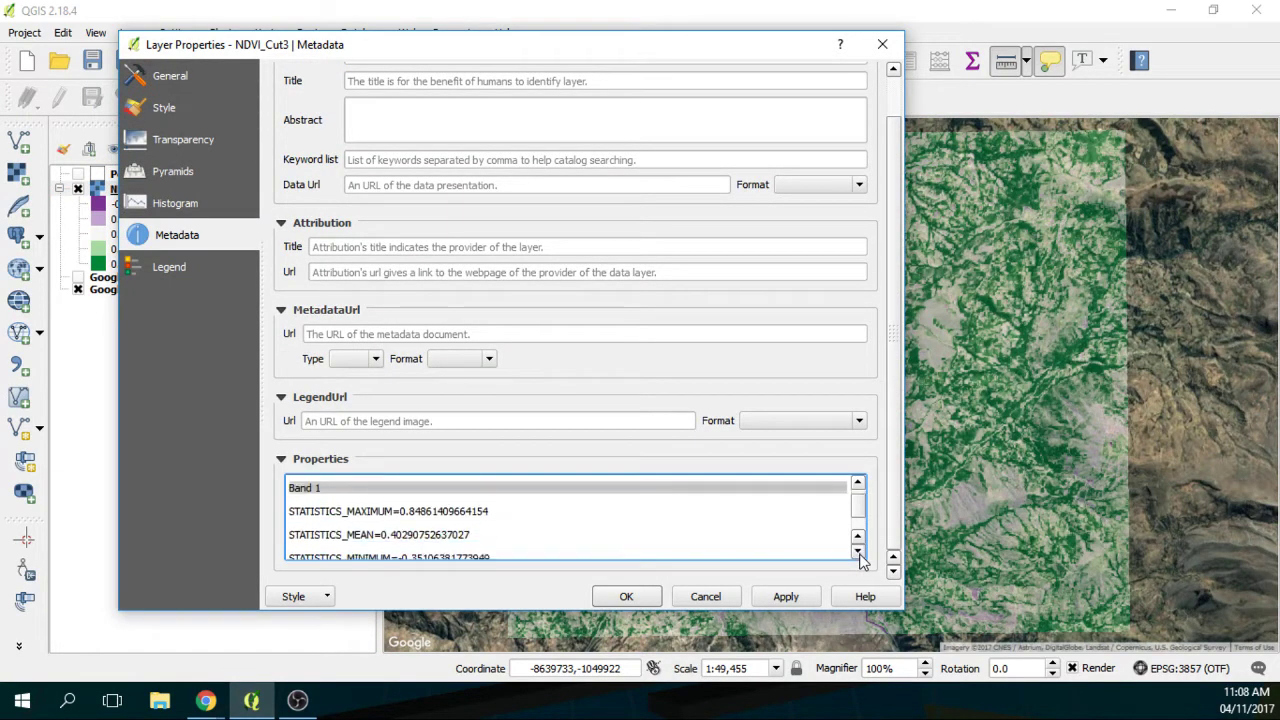
{"action": "left_click", "coordinate": [862, 560]}
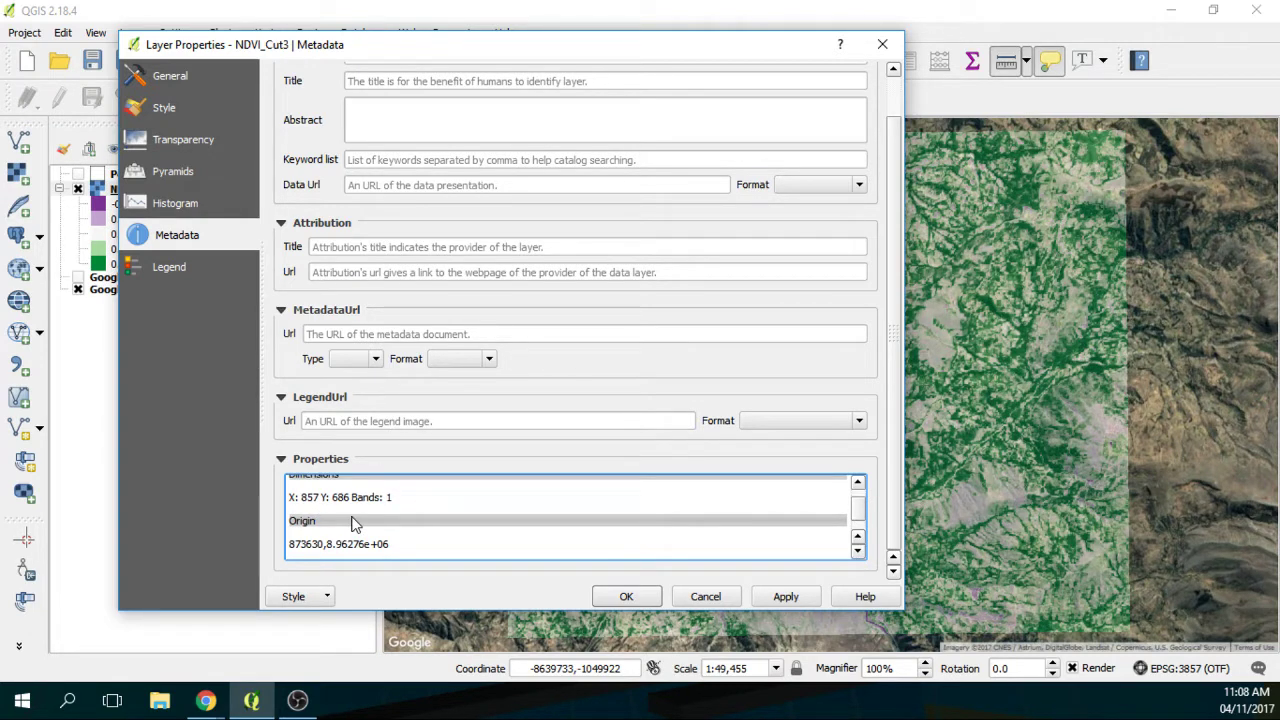
{"action": "left_click", "coordinate": [882, 44]}
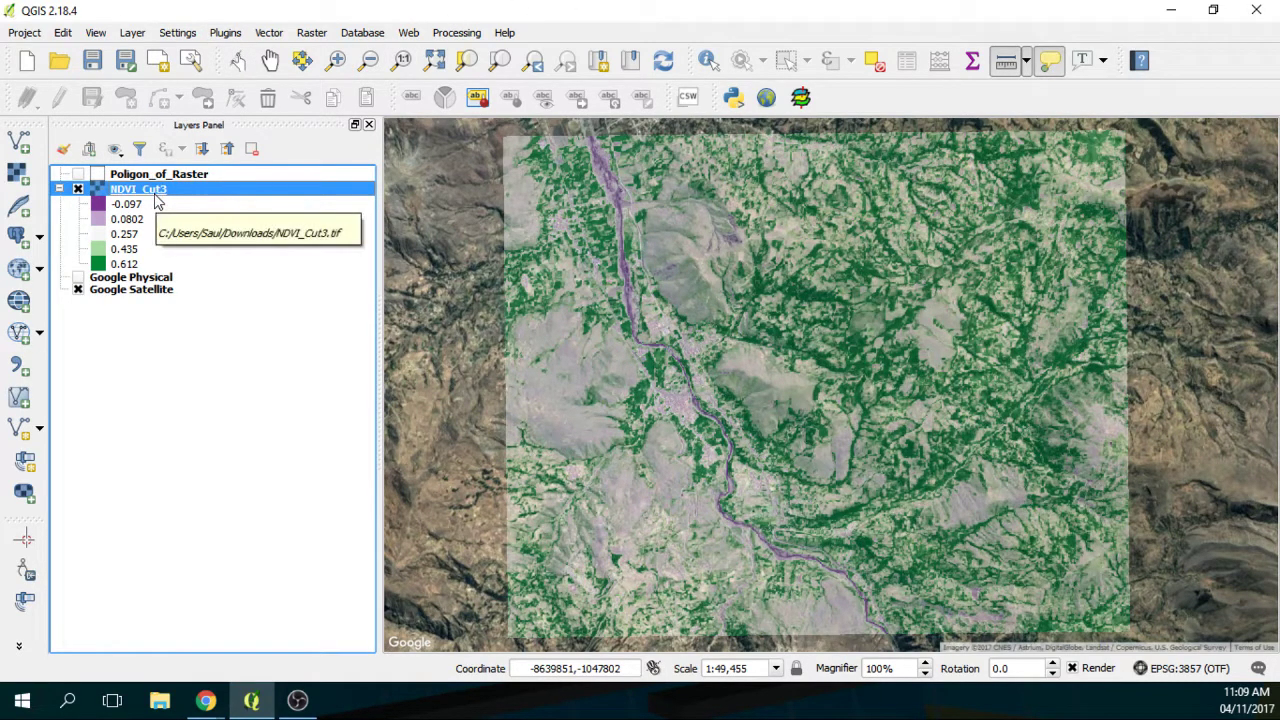
Open the Vector menu to browse the available tools
{"action": "left_click", "coordinate": [275, 33]}
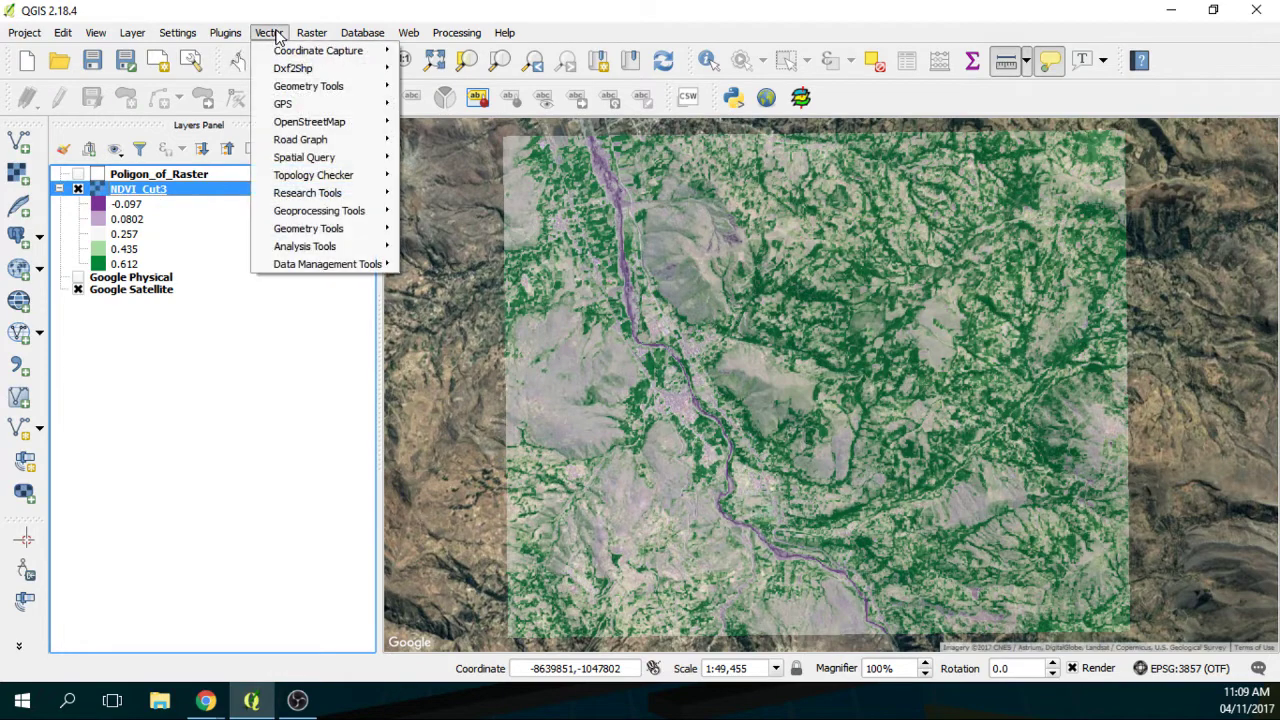
Dismiss the raster conversion menu and open the NDVI_Cut3 layer properties
{"action": "mouse_move", "coordinate": [320, 36]}
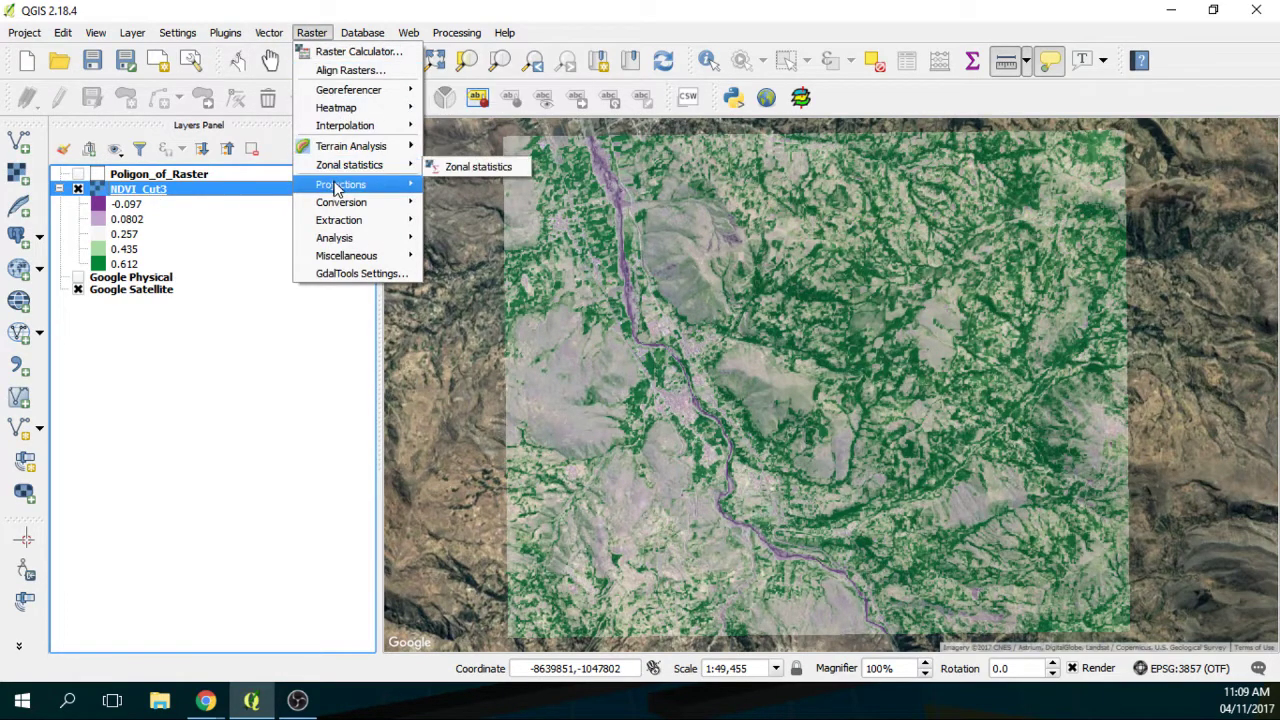
{"action": "mouse_move", "coordinate": [338, 205]}
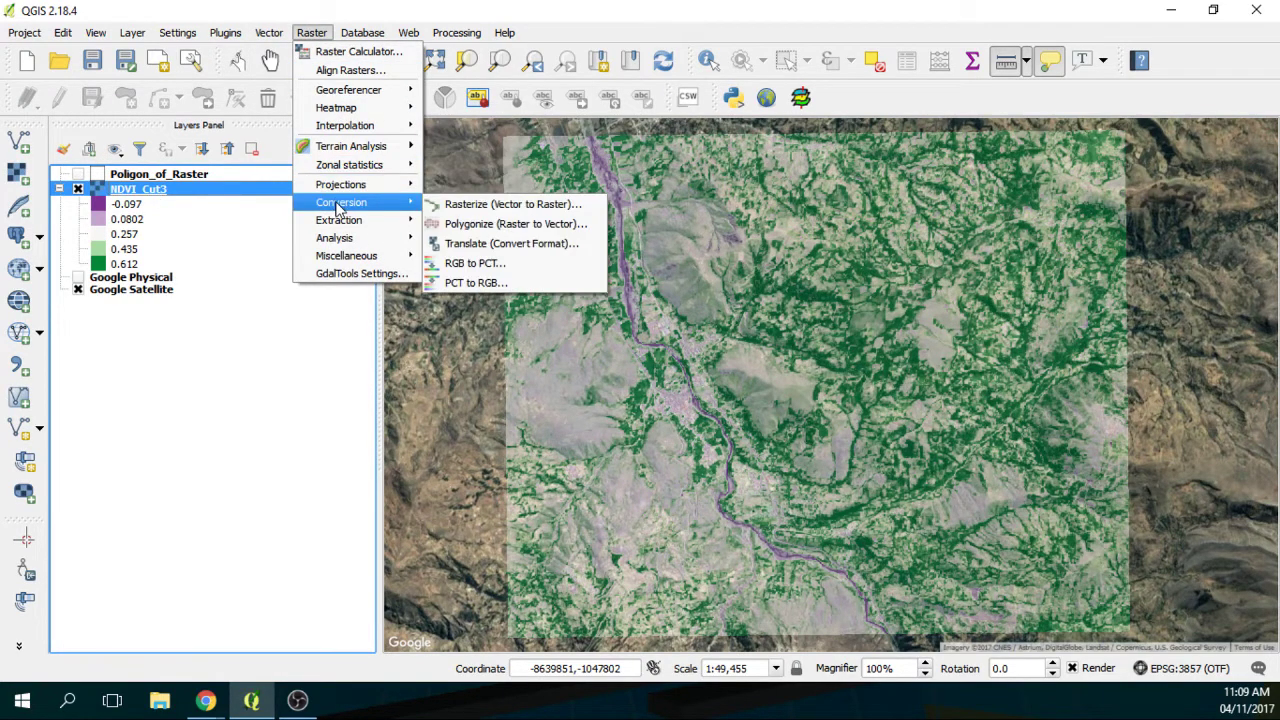
{"action": "left_click", "coordinate": [211, 414]}
{"action": "right_click", "coordinate": [156, 185]}
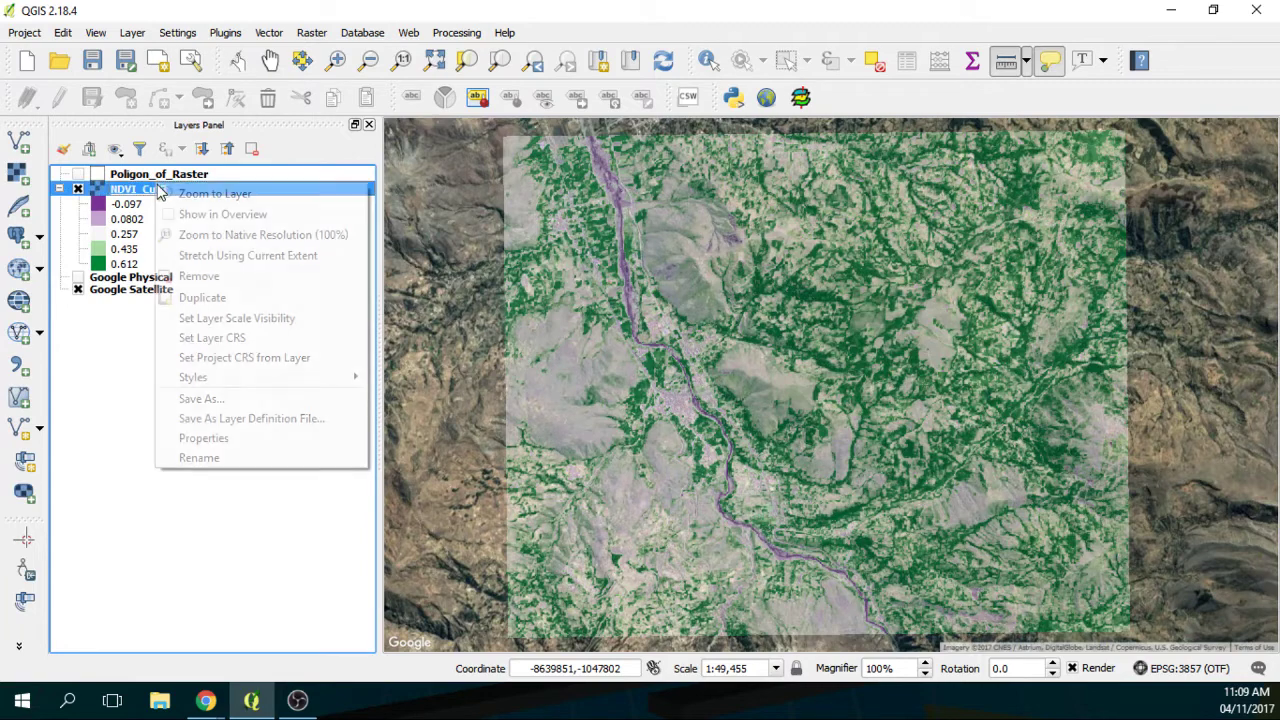
{"action": "left_click", "coordinate": [197, 440]}
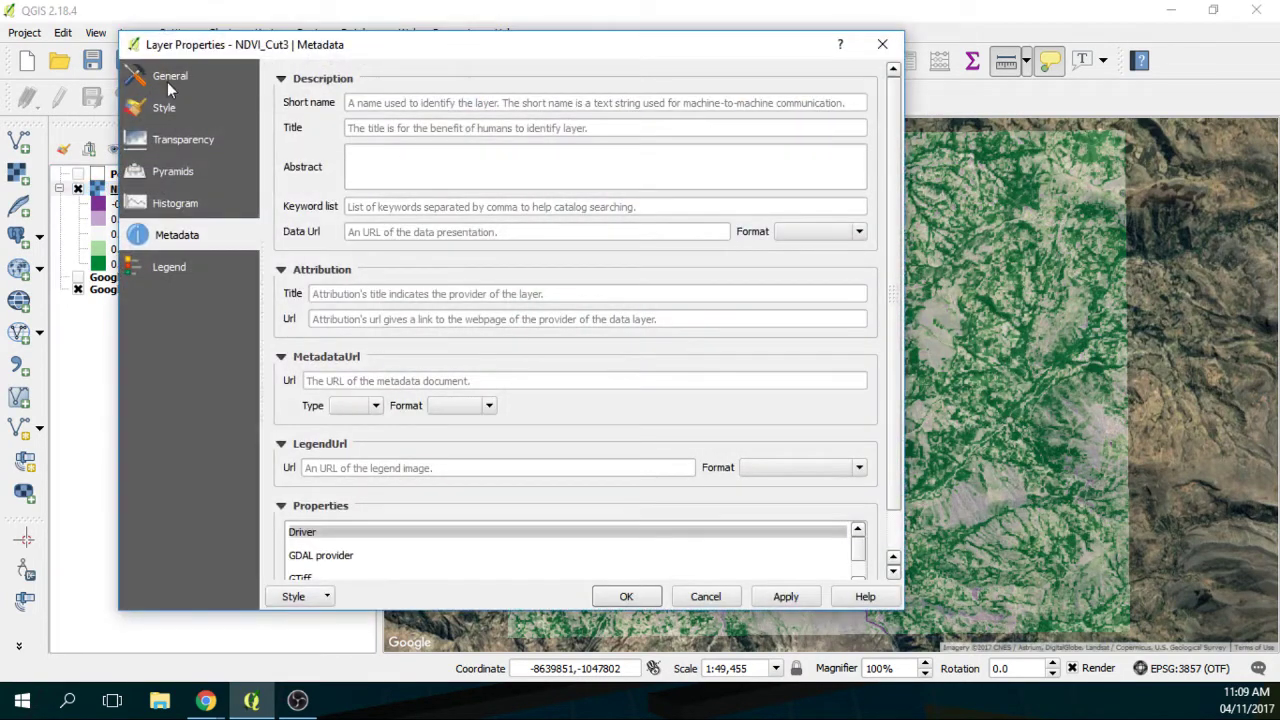
Apply the PuOr colour ramp to NDVI_Cut3 in its symbology settings
{"action": "left_click", "coordinate": [150, 142]}
{"action": "left_click", "coordinate": [196, 110]}
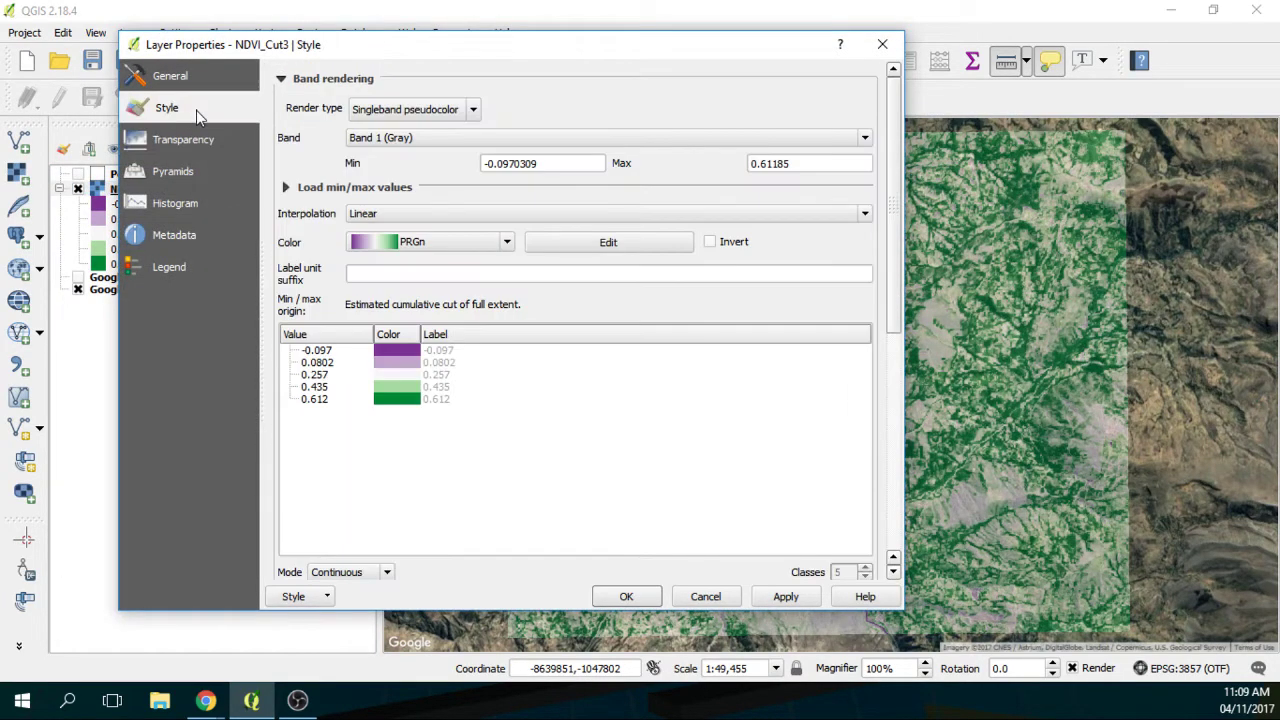
{"action": "left_click", "coordinate": [506, 247]}
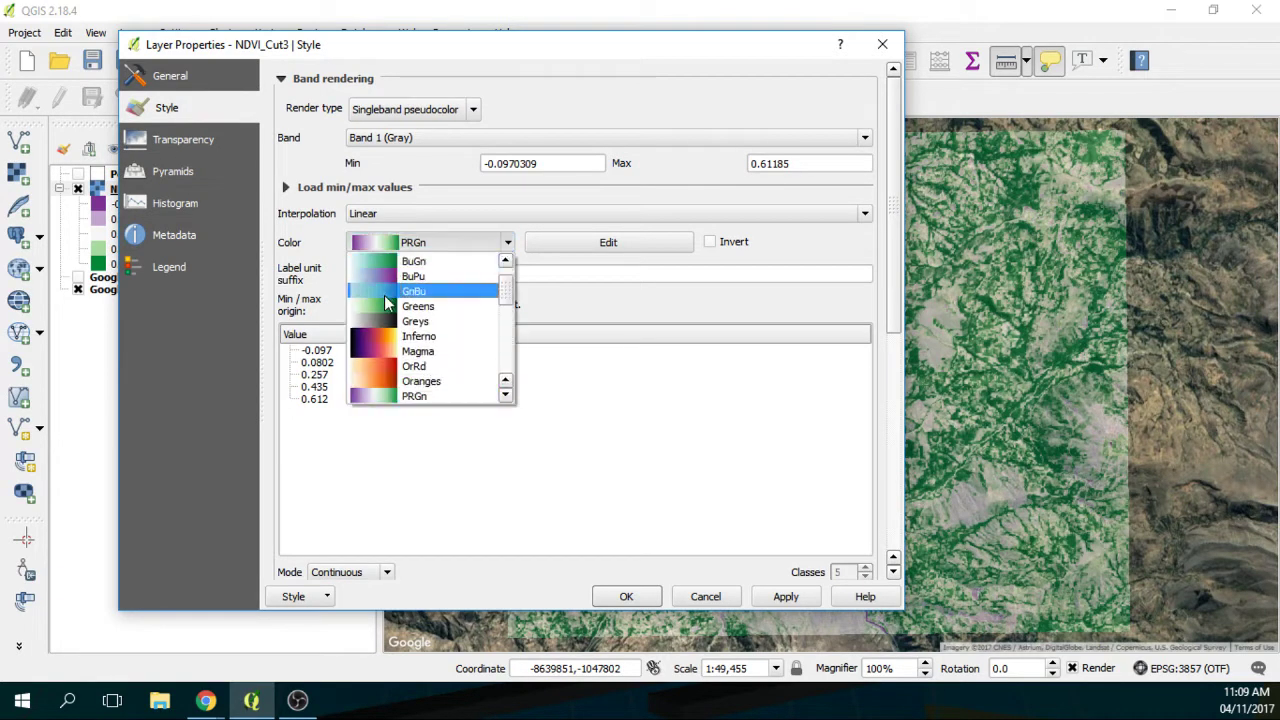
{"action": "scroll", "coordinate": [388, 352], "scroll_direction": "down", "scroll_amount": 3}
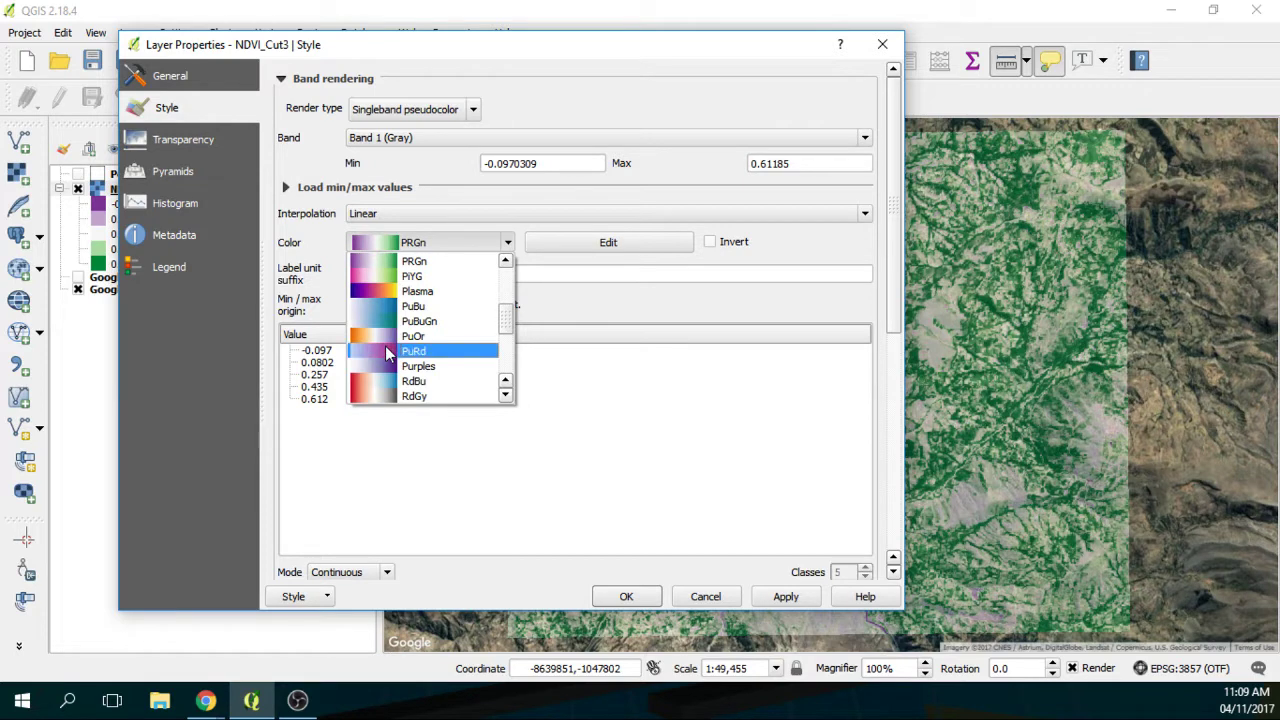
{"action": "left_click", "coordinate": [383, 337]}
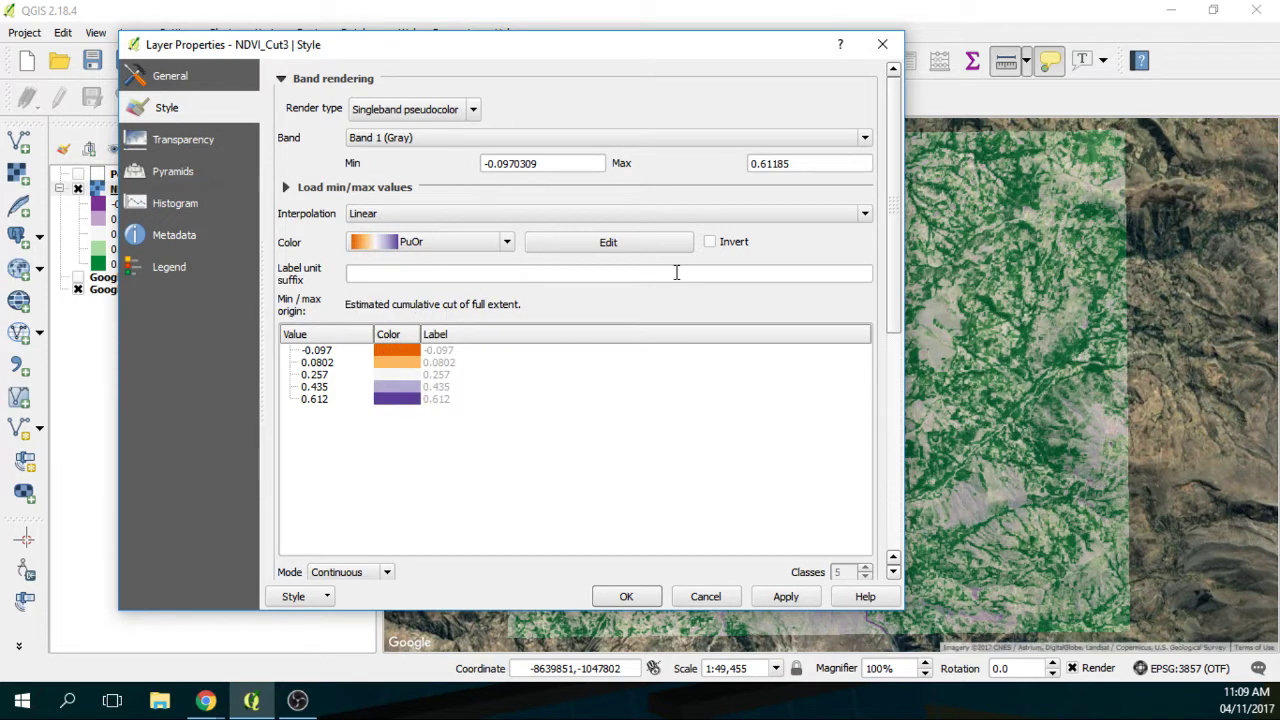
{"action": "left_click", "coordinate": [786, 597]}
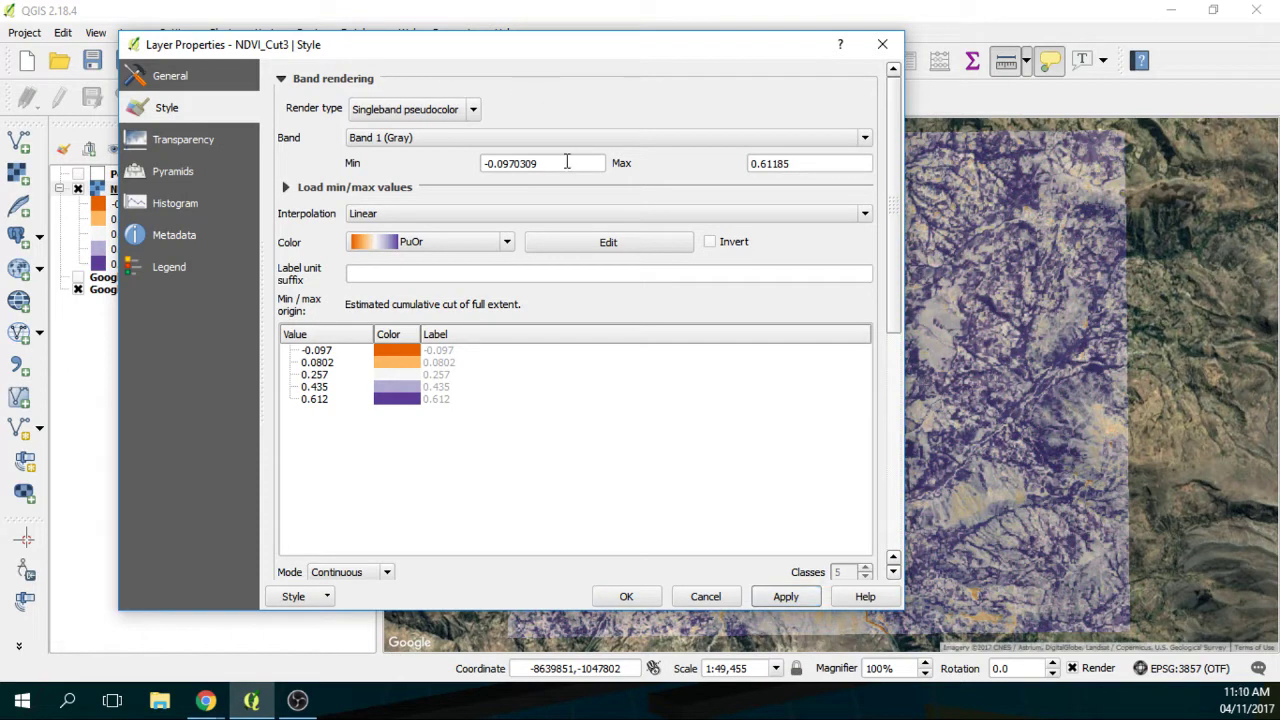
Switch NDVI_Cut3 to Singleband gray rendering, apply it, and close the properties
{"action": "left_click", "coordinate": [452, 110]}
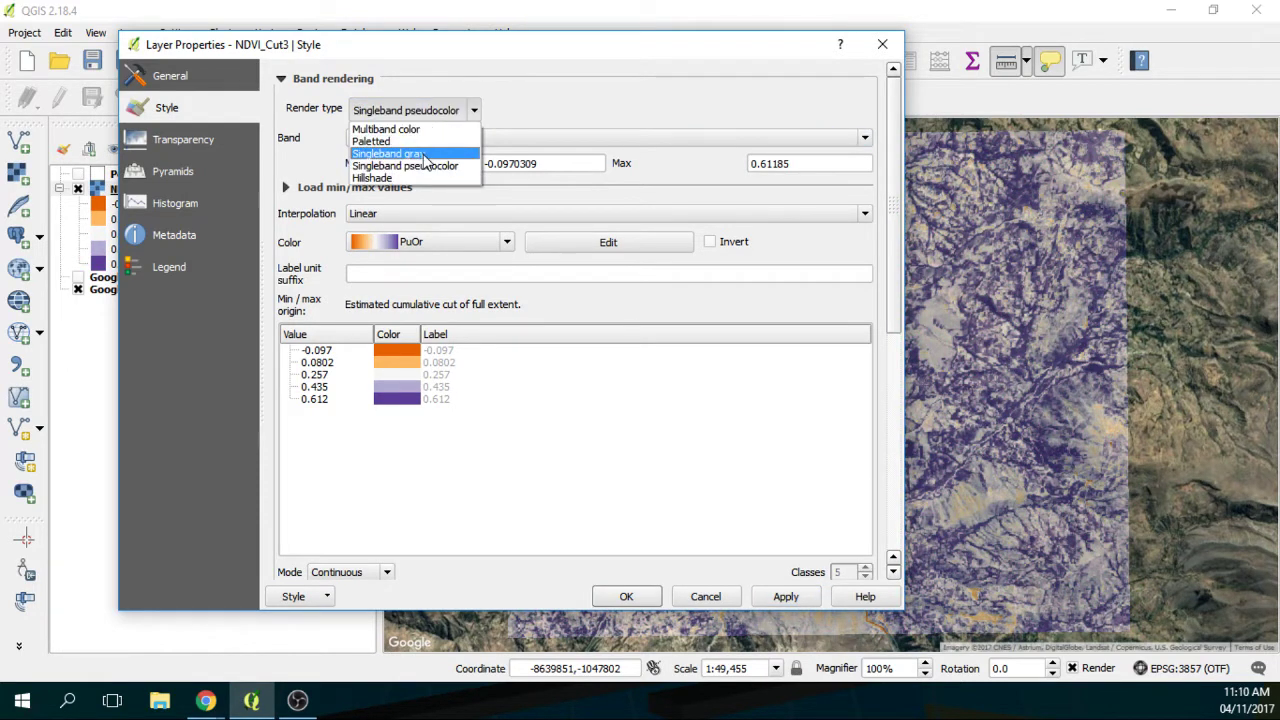
{"action": "left_click", "coordinate": [425, 150]}
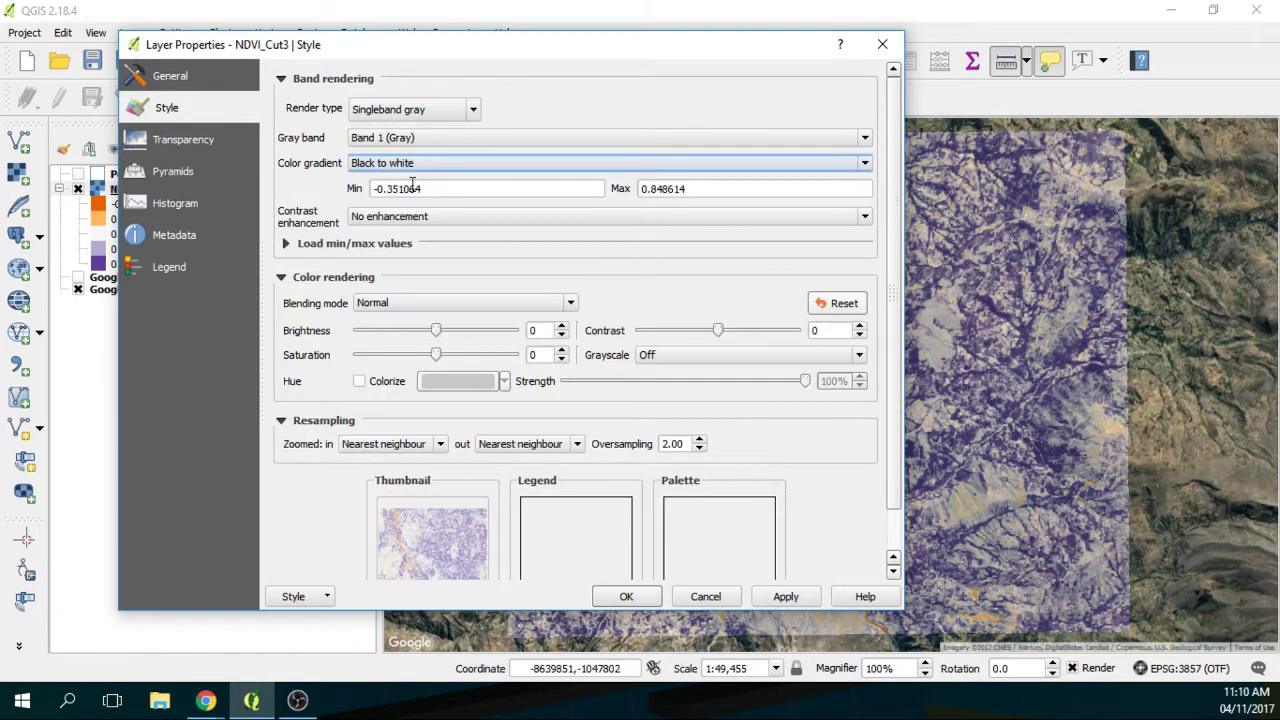
{"action": "left_click", "coordinate": [785, 597]}
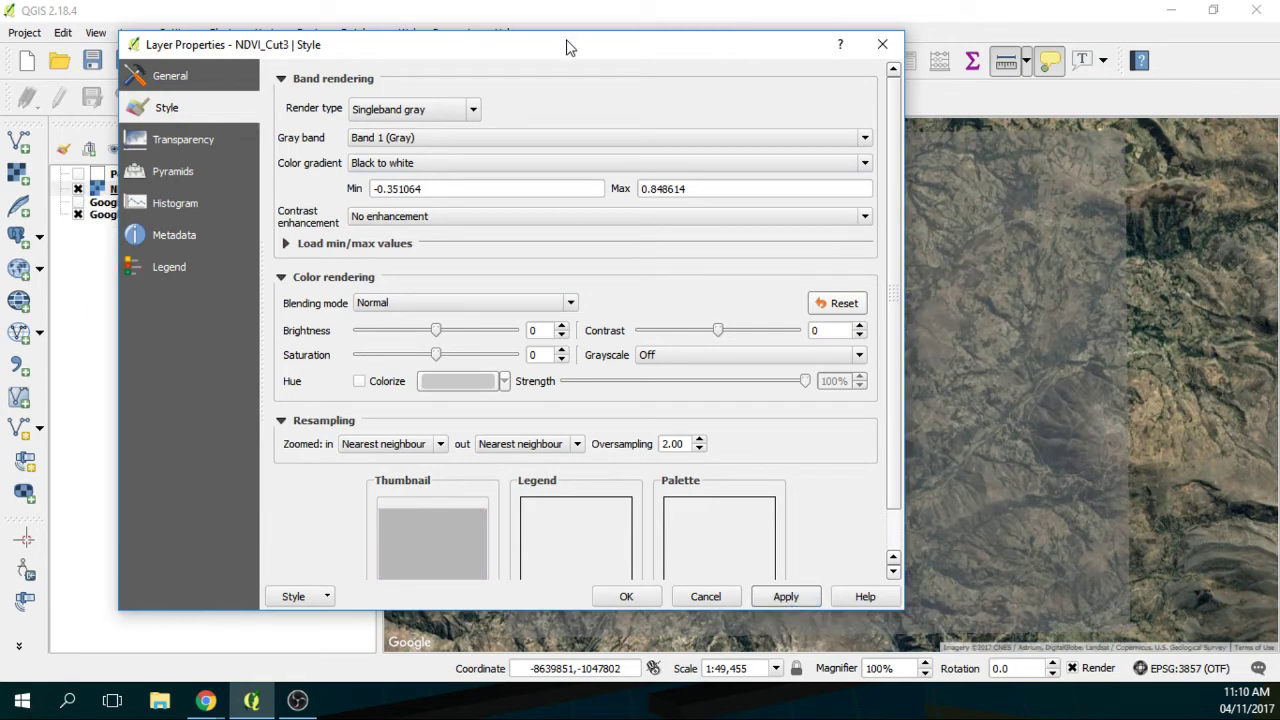
{"action": "left_click_drag", "start_coordinate": [567, 47], "coordinate": [603, 27]}
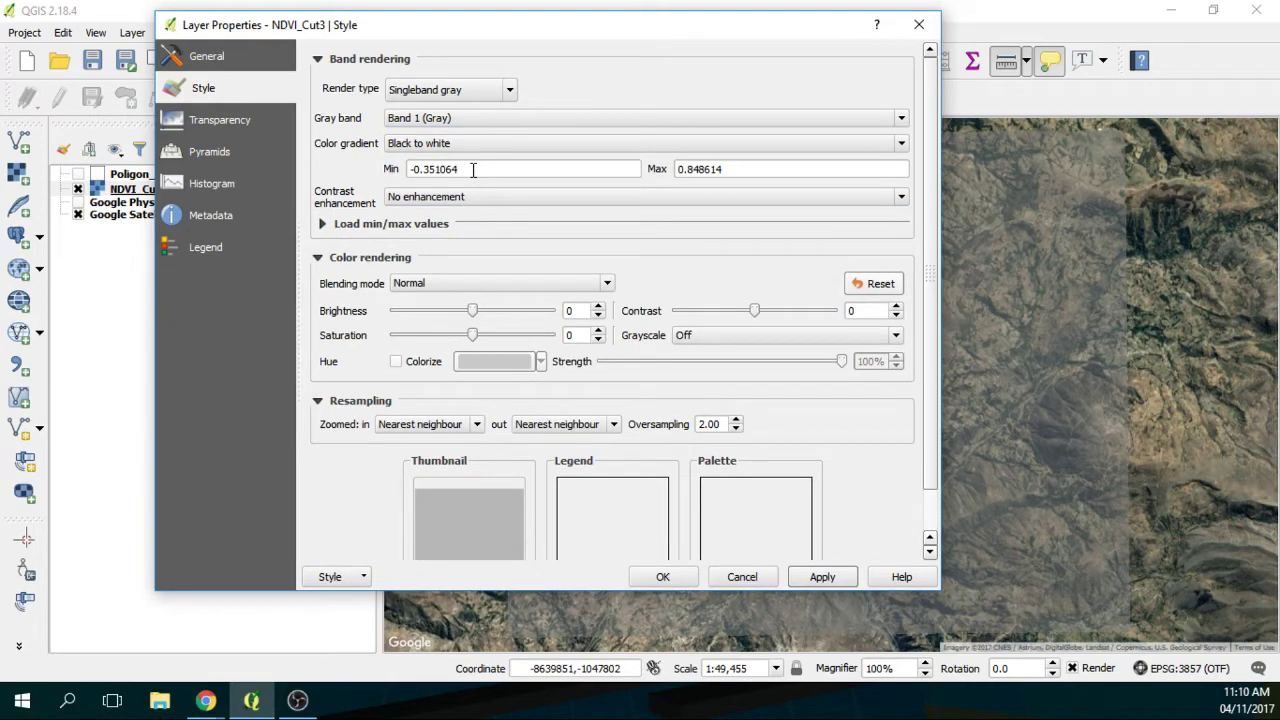
{"action": "left_click", "coordinate": [918, 24]}
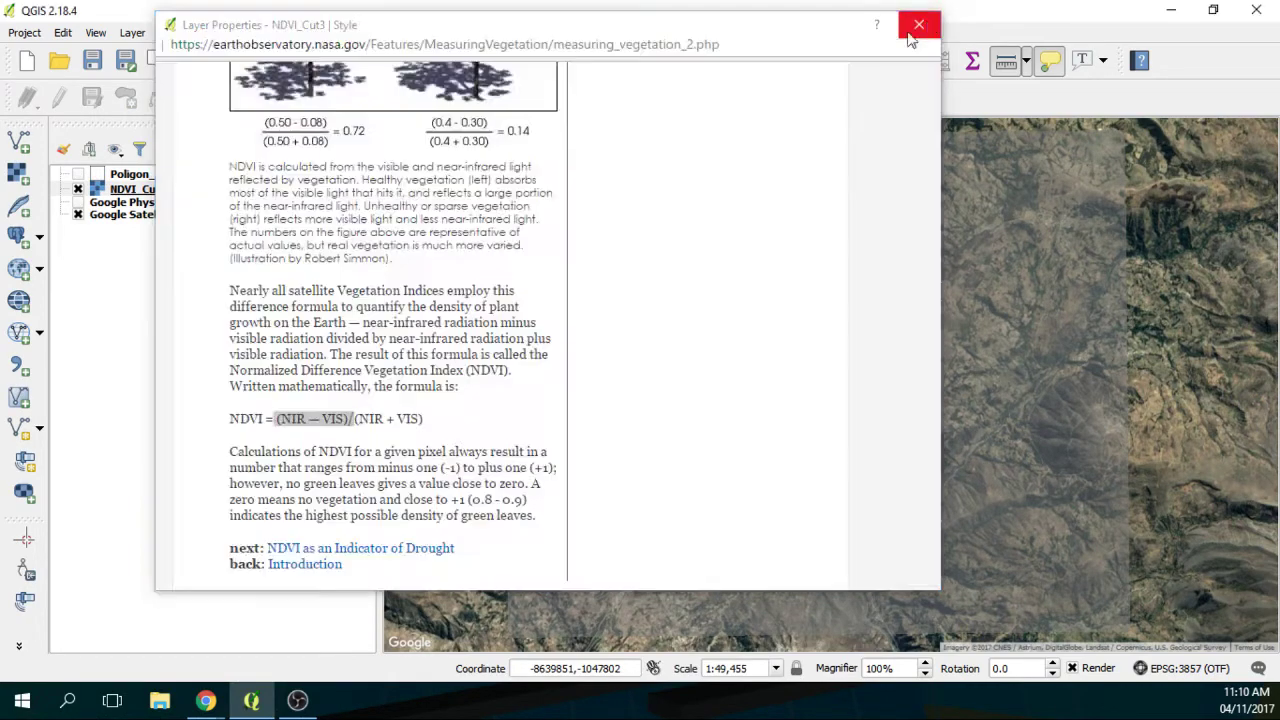
Remove the NDVI_Cut3 layer from the project
{"action": "right_click", "coordinate": [155, 197]}
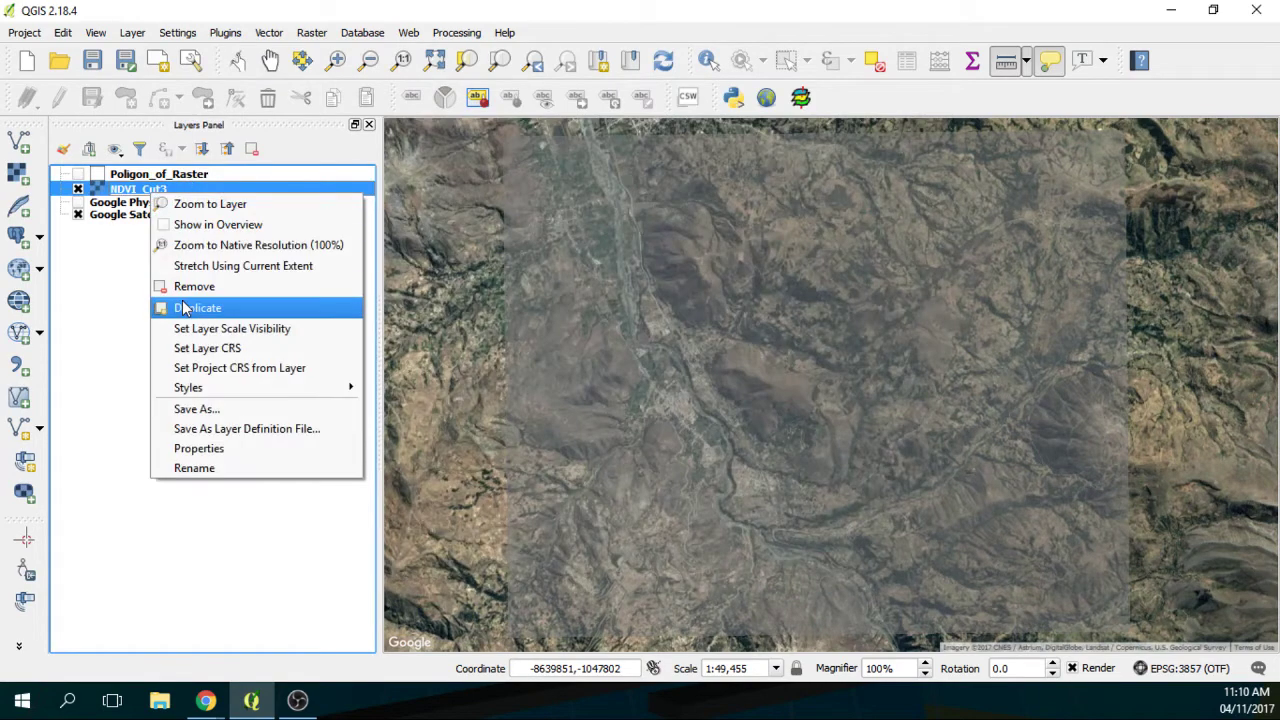
{"action": "left_click", "coordinate": [195, 287]}
{"action": "left_click", "coordinate": [607, 374]}
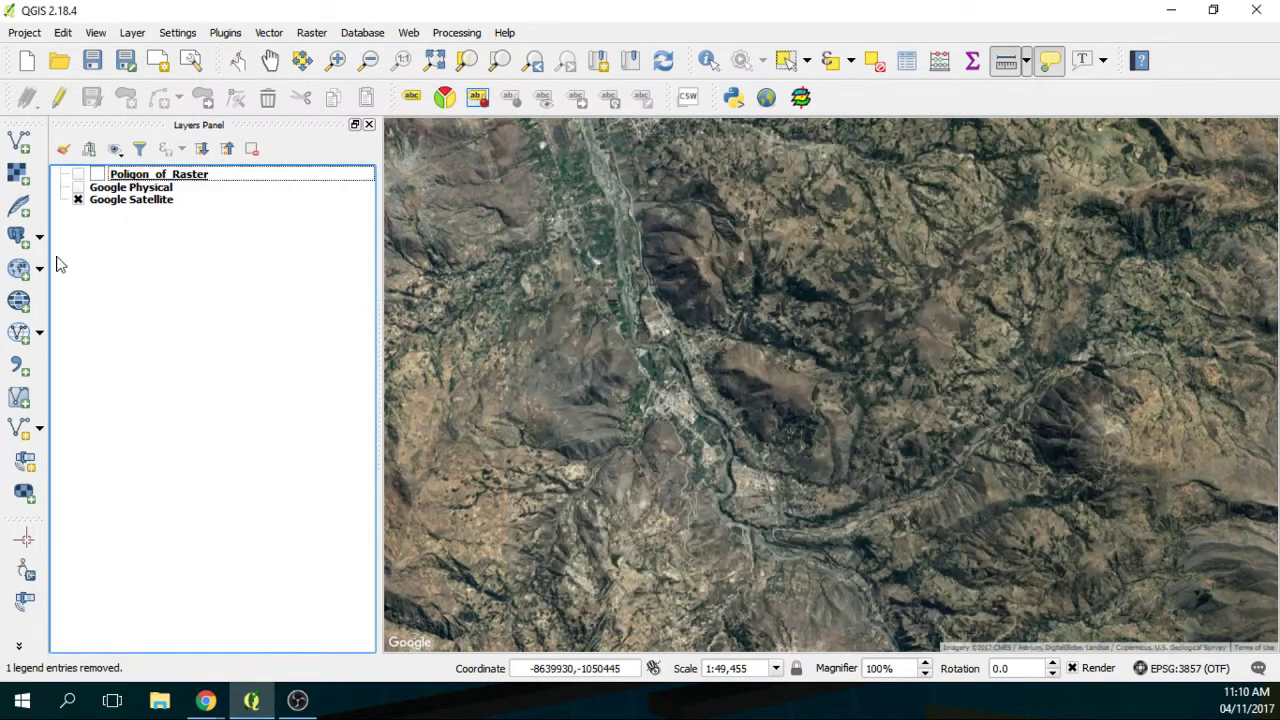
Reload the NDVI_Cut3 raster from the Downloads (Descargas) folder
{"action": "left_click", "coordinate": [25, 182]}
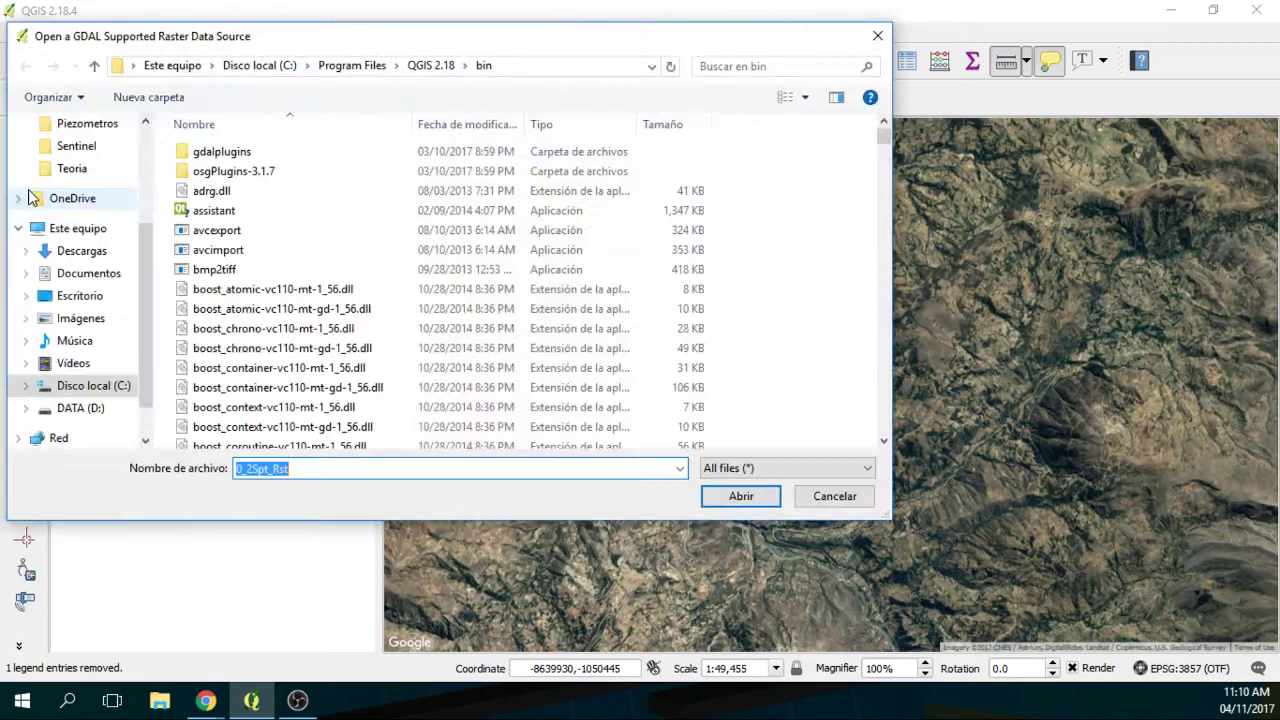
{"action": "scroll", "coordinate": [335, 250], "scroll_direction": "down", "scroll_amount": 6}
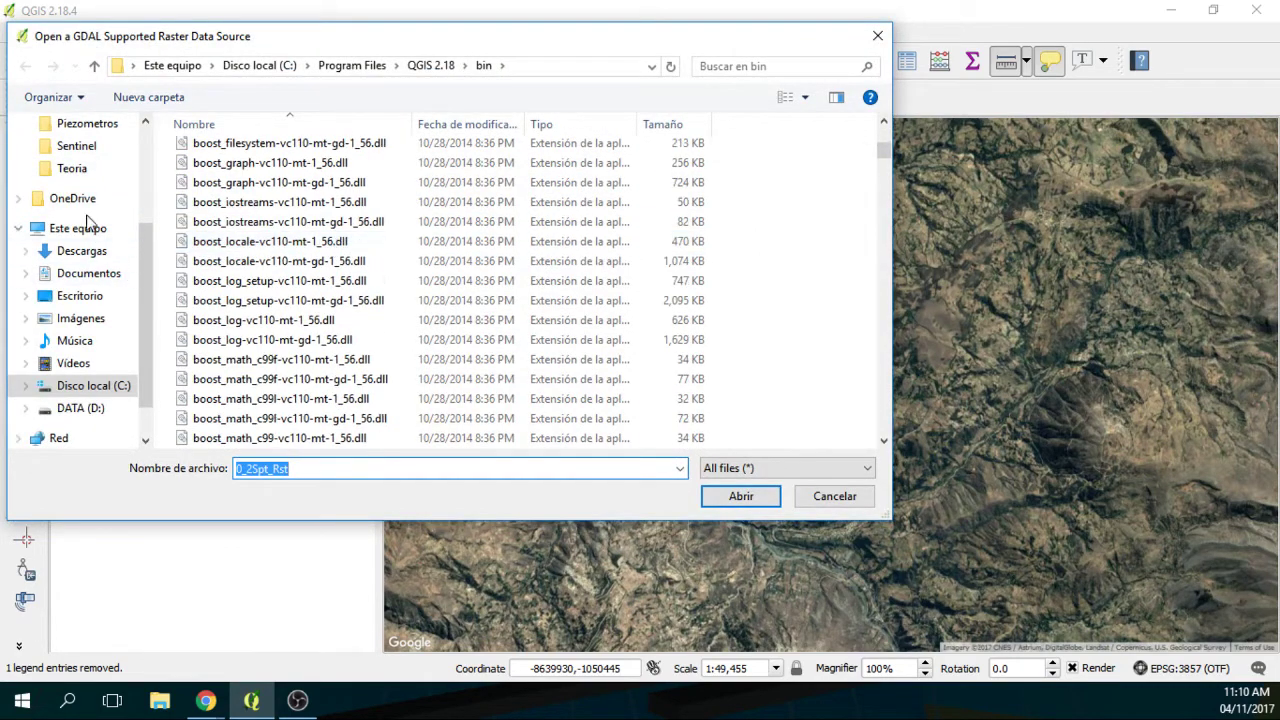
{"action": "left_click", "coordinate": [66, 250]}
{"action": "double_click", "coordinate": [250, 367]}
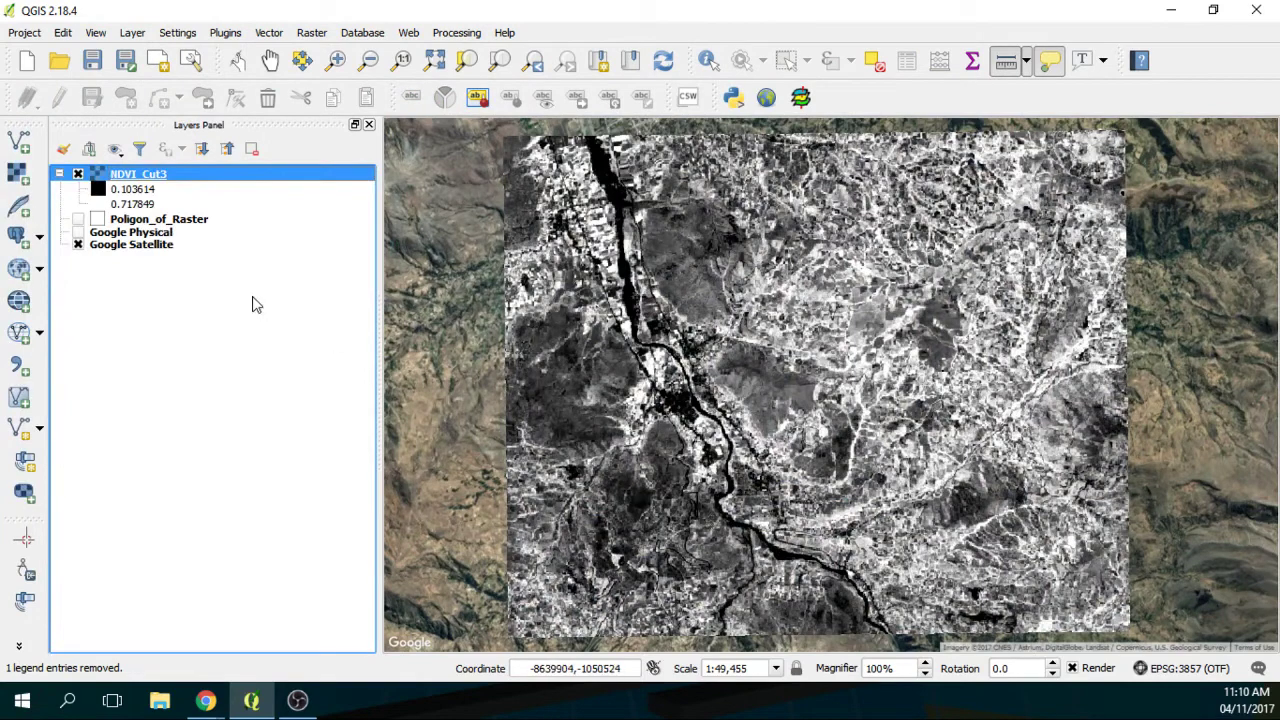
Set the NDVI_Cut3 layer's render type to Singleband pseudocolor
{"action": "right_click", "coordinate": [161, 176]}
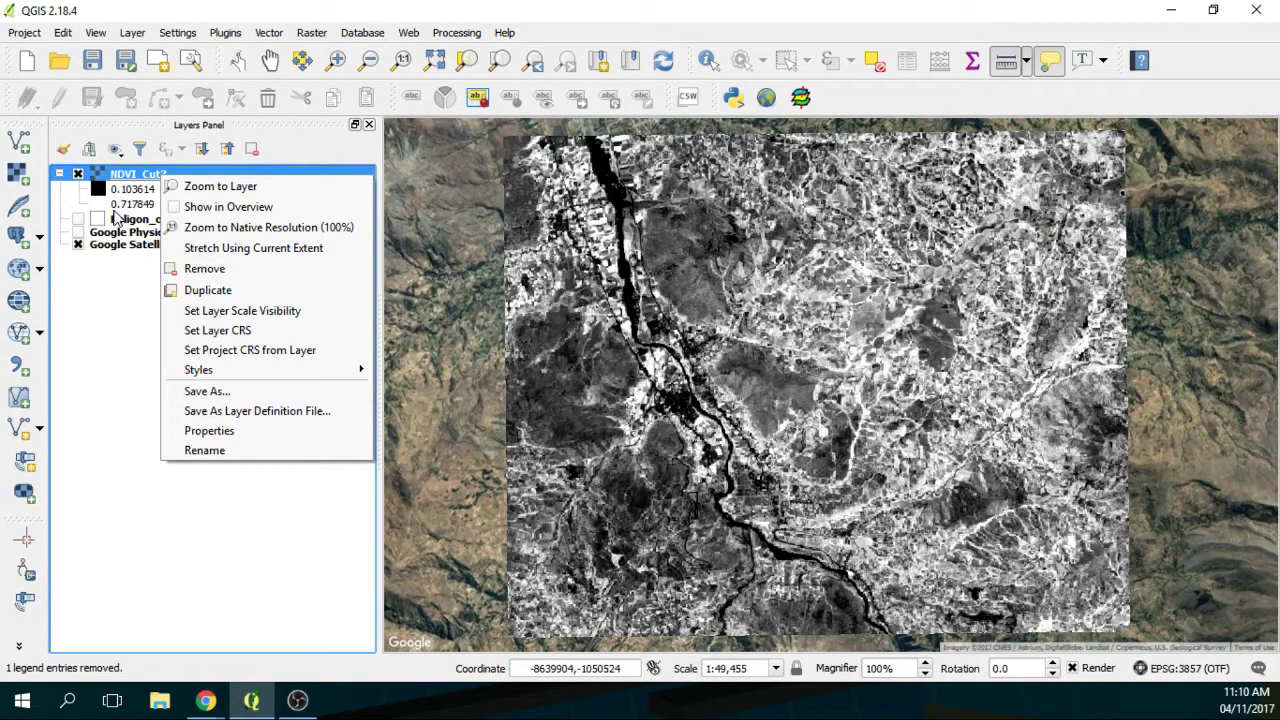
{"action": "left_click", "coordinate": [224, 437]}
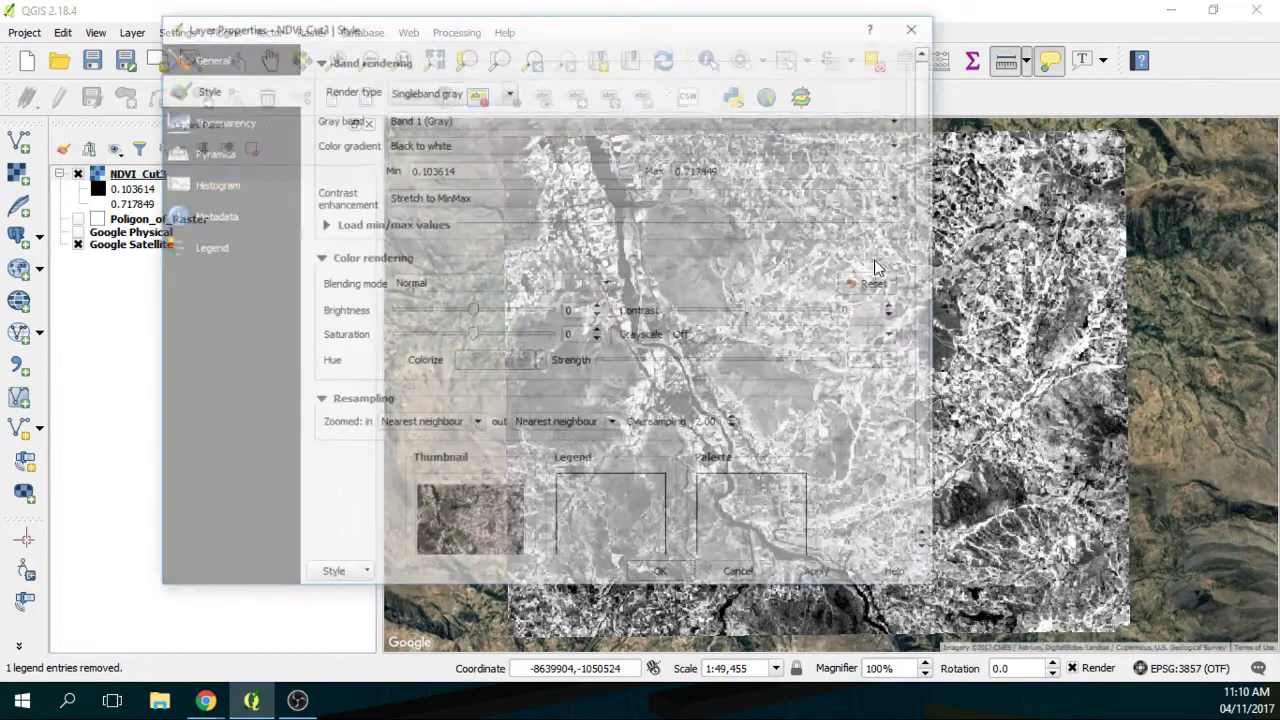
{"action": "left_click", "coordinate": [510, 90]}
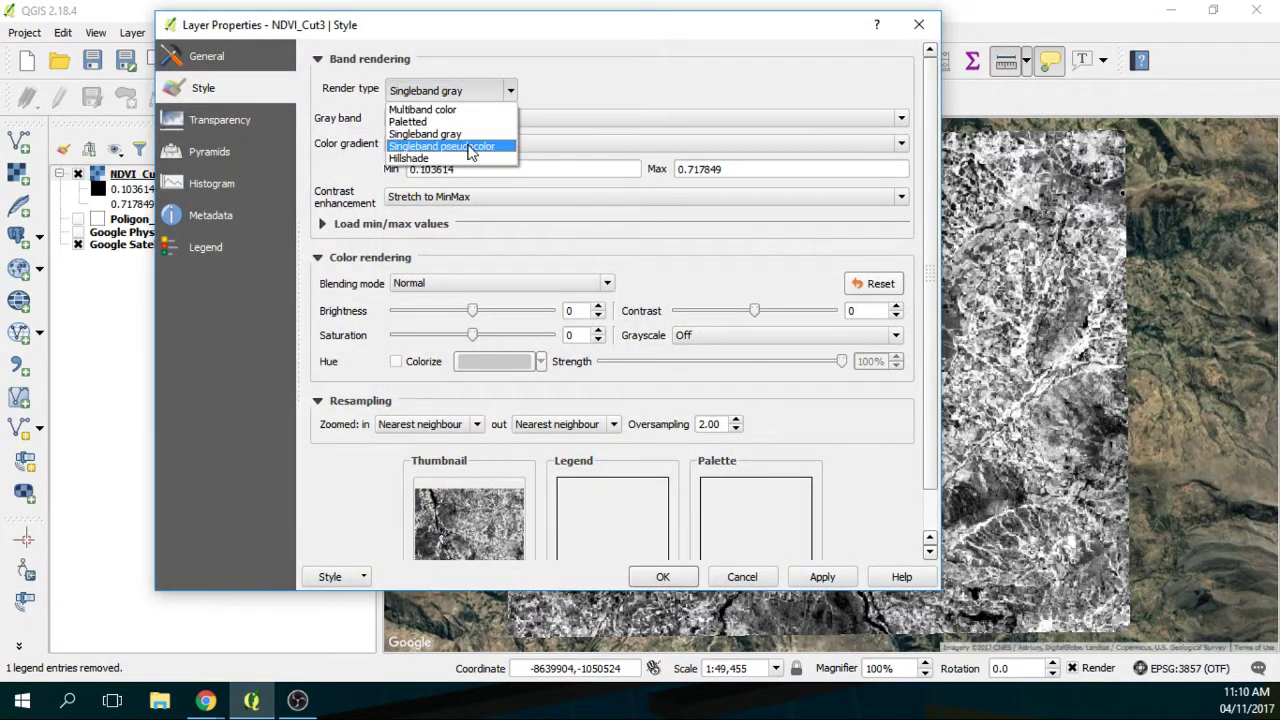
{"action": "left_click", "coordinate": [473, 148]}
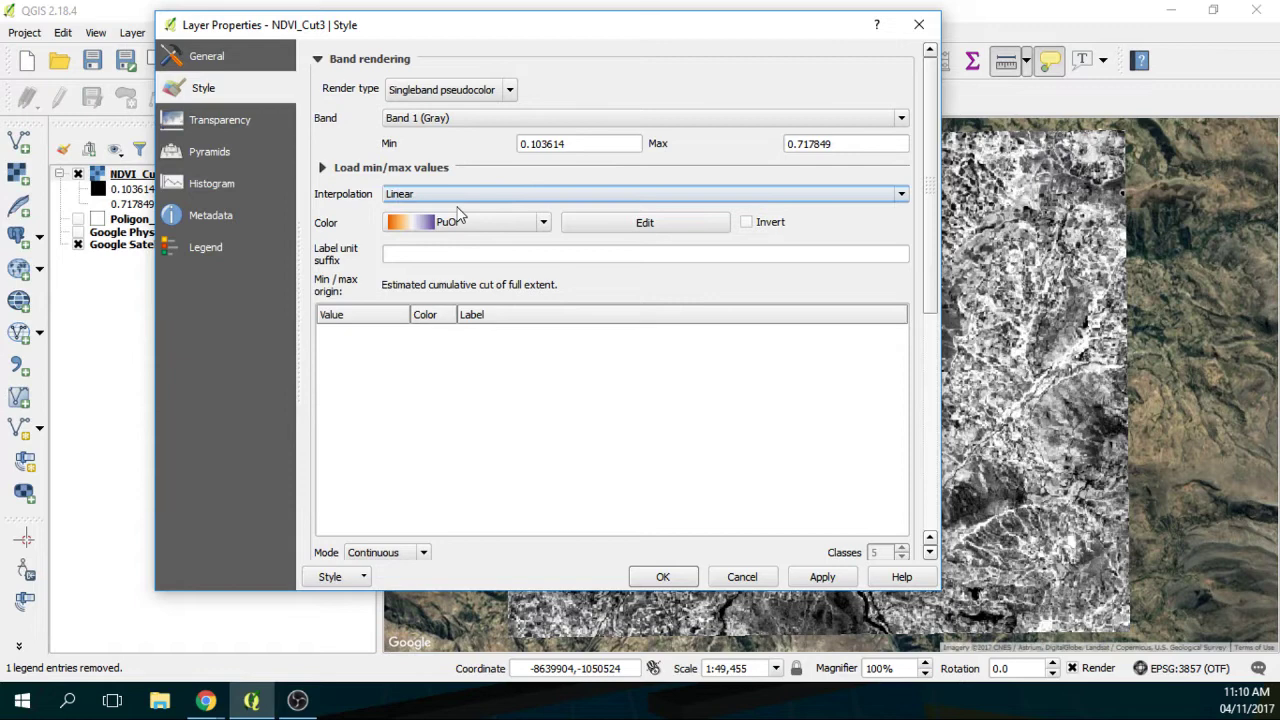
{"action": "left_click", "coordinate": [452, 234]}
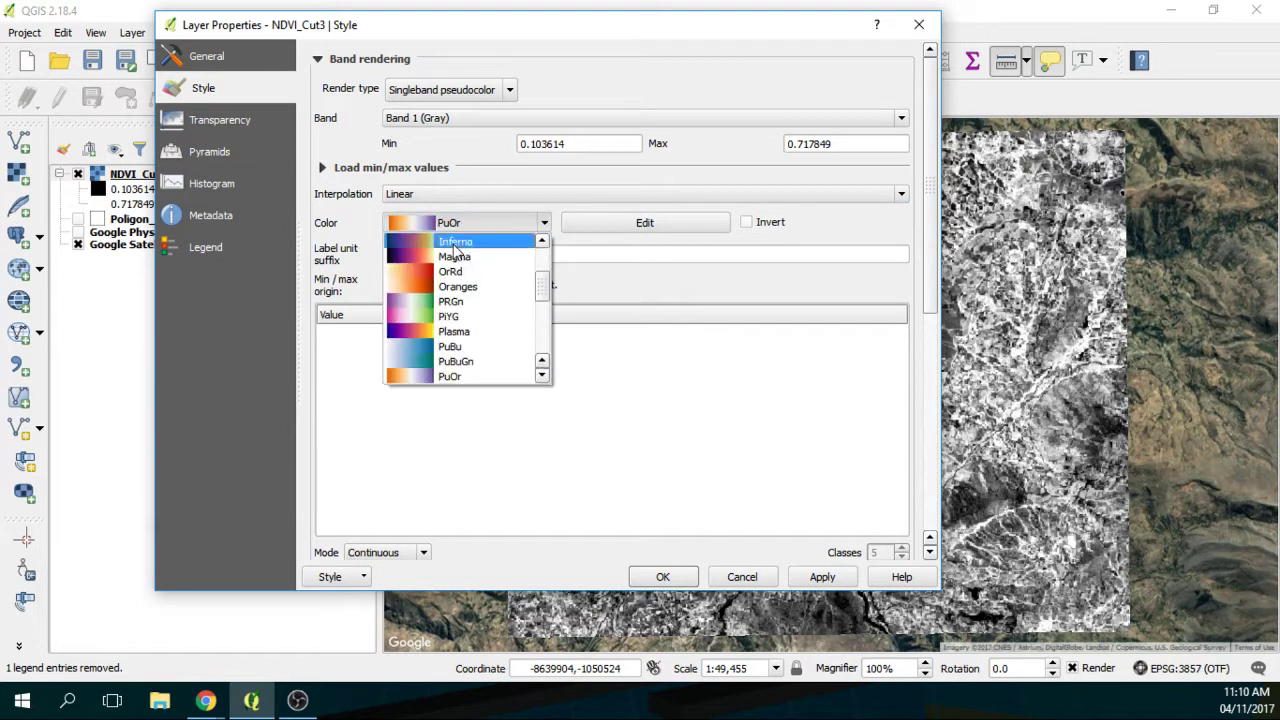
{"action": "left_click", "coordinate": [453, 242]}
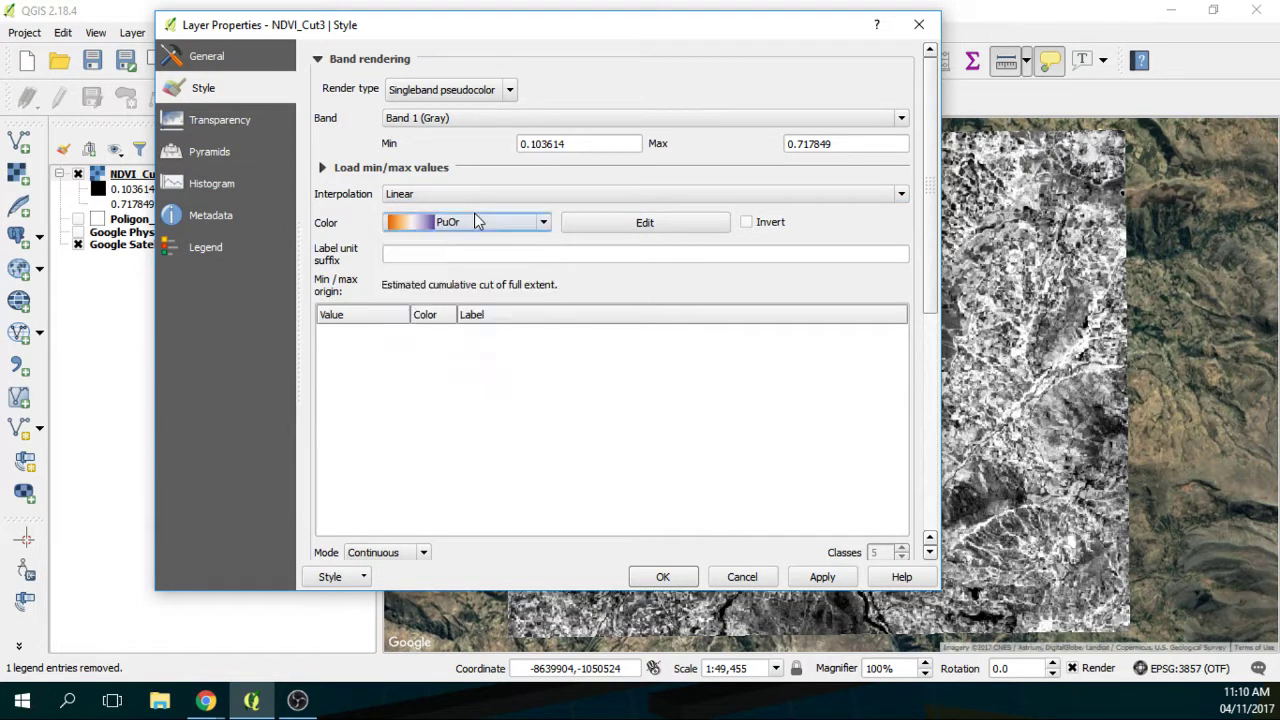
{"action": "left_click", "coordinate": [325, 580]}
{"action": "left_click", "coordinate": [446, 480]}
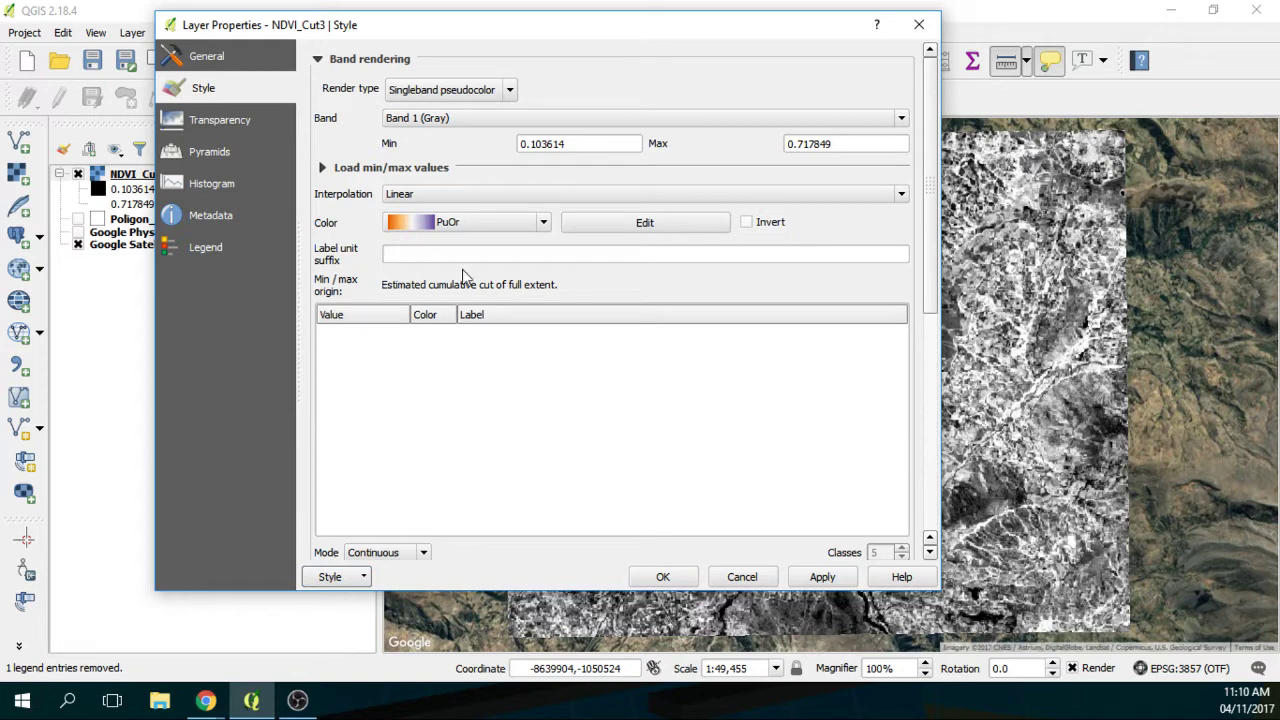
Pick the PuOr colour ramp instead of Plasma, apply it, and confirm the styling
{"action": "left_click", "coordinate": [543, 224]}
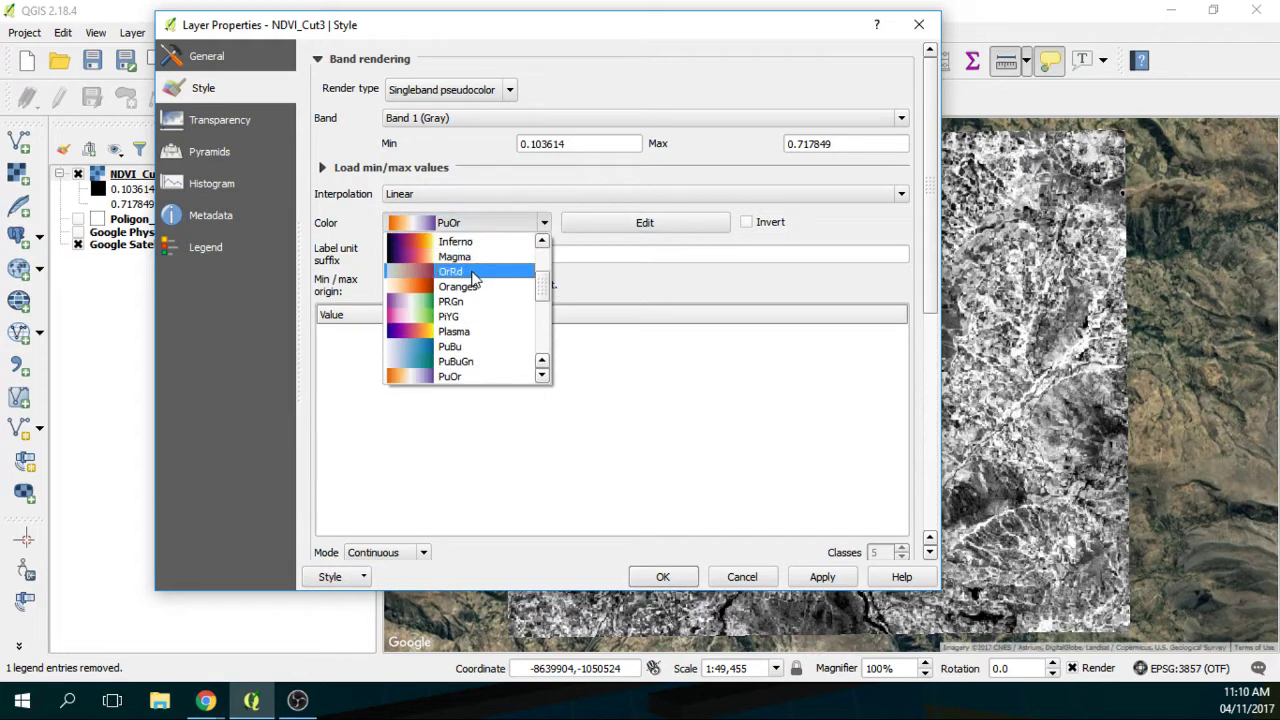
{"action": "left_click", "coordinate": [452, 334]}
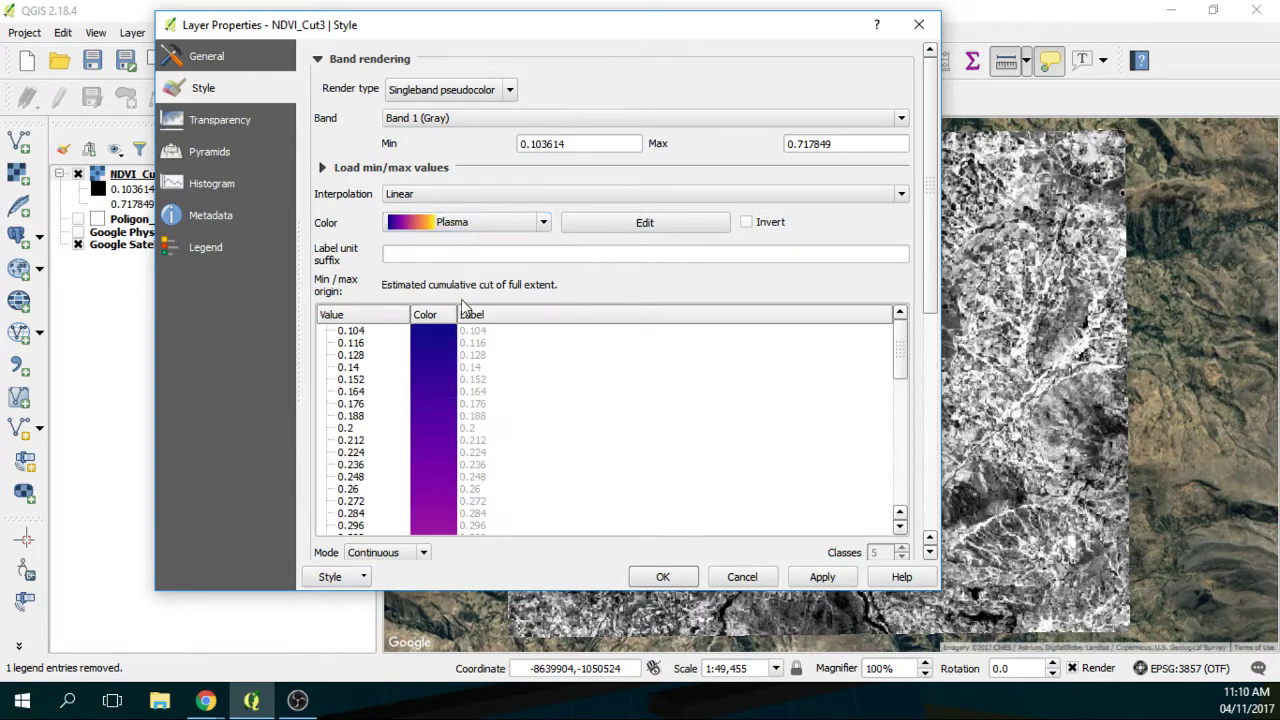
{"action": "left_click", "coordinate": [543, 226]}
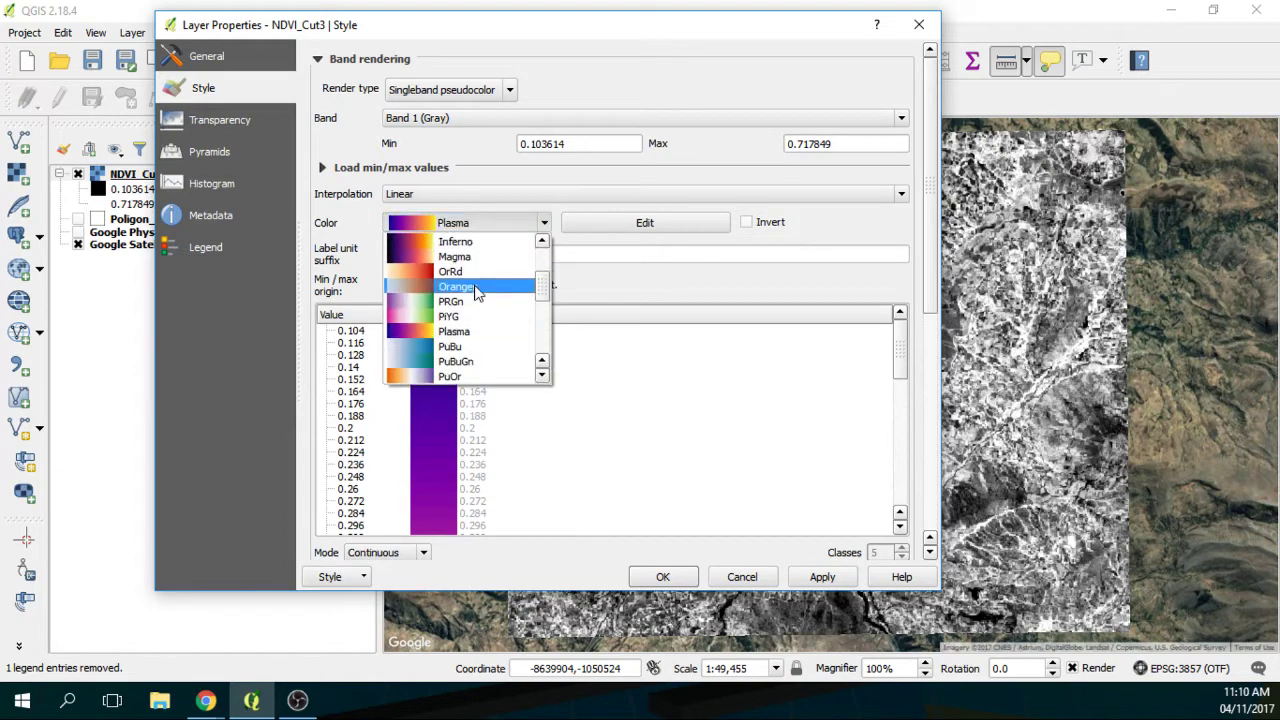
{"action": "scroll", "coordinate": [476, 290], "scroll_direction": "down", "scroll_amount": 1}
{"action": "left_click", "coordinate": [446, 331]}
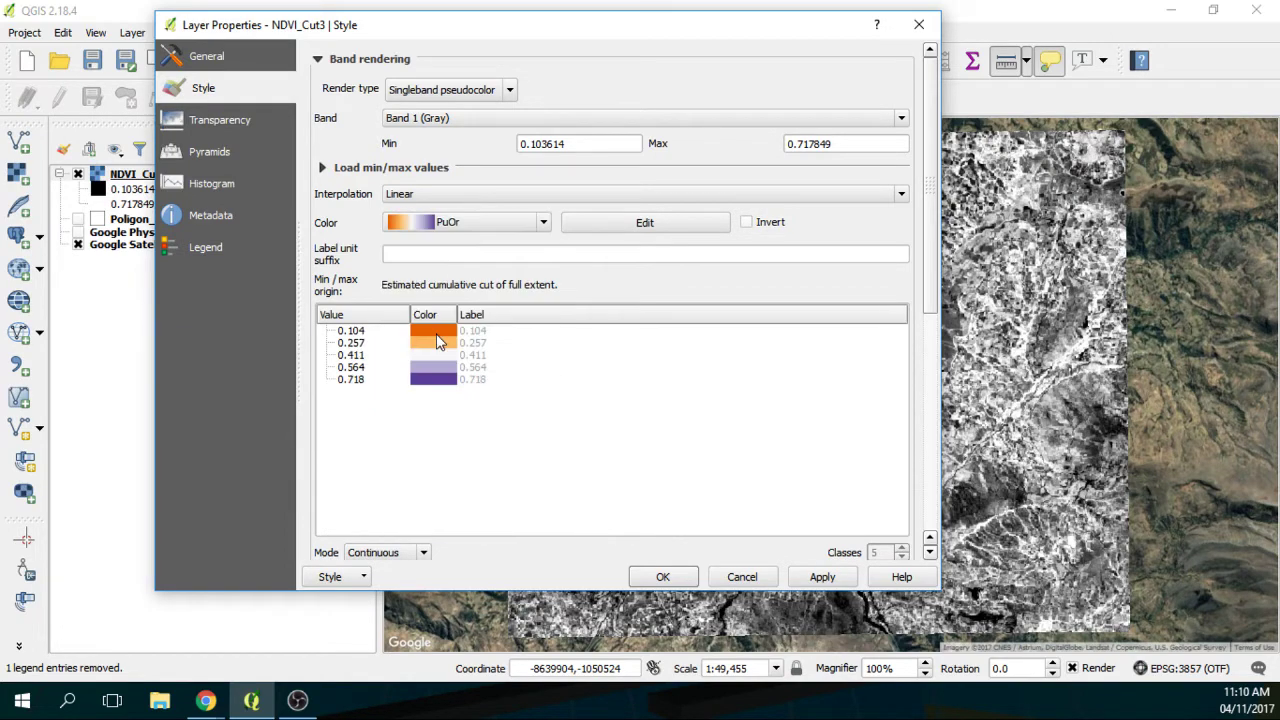
{"action": "left_click", "coordinate": [805, 582]}
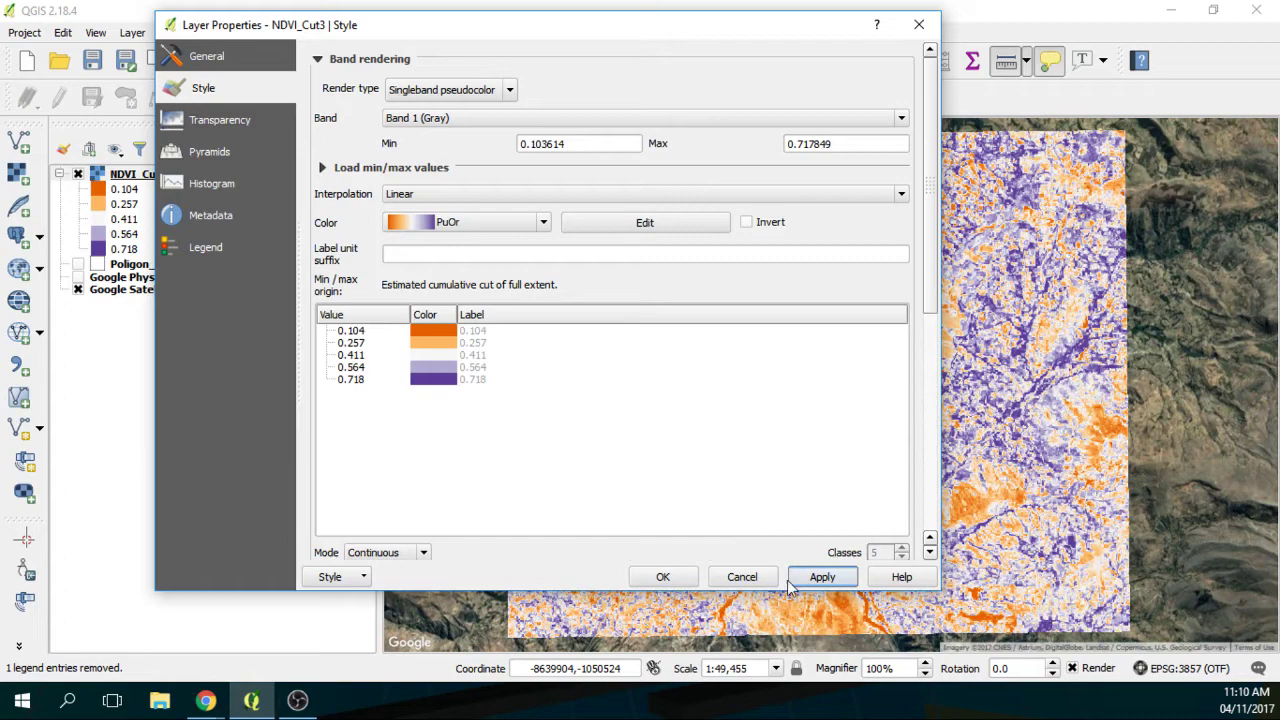
{"action": "left_click", "coordinate": [663, 577]}
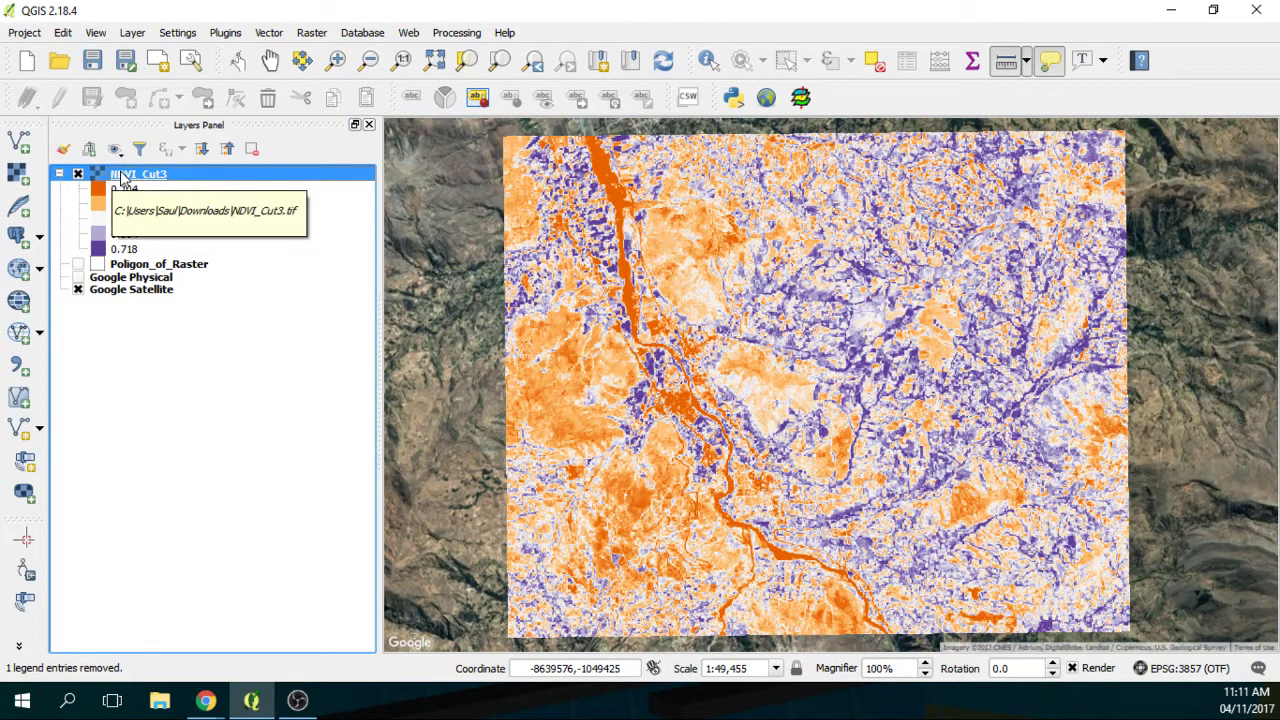
Open the Contour tool for NDVI_Cut3 and set the output file to NDVIContours in Downloads
{"action": "left_click", "coordinate": [311, 32]}
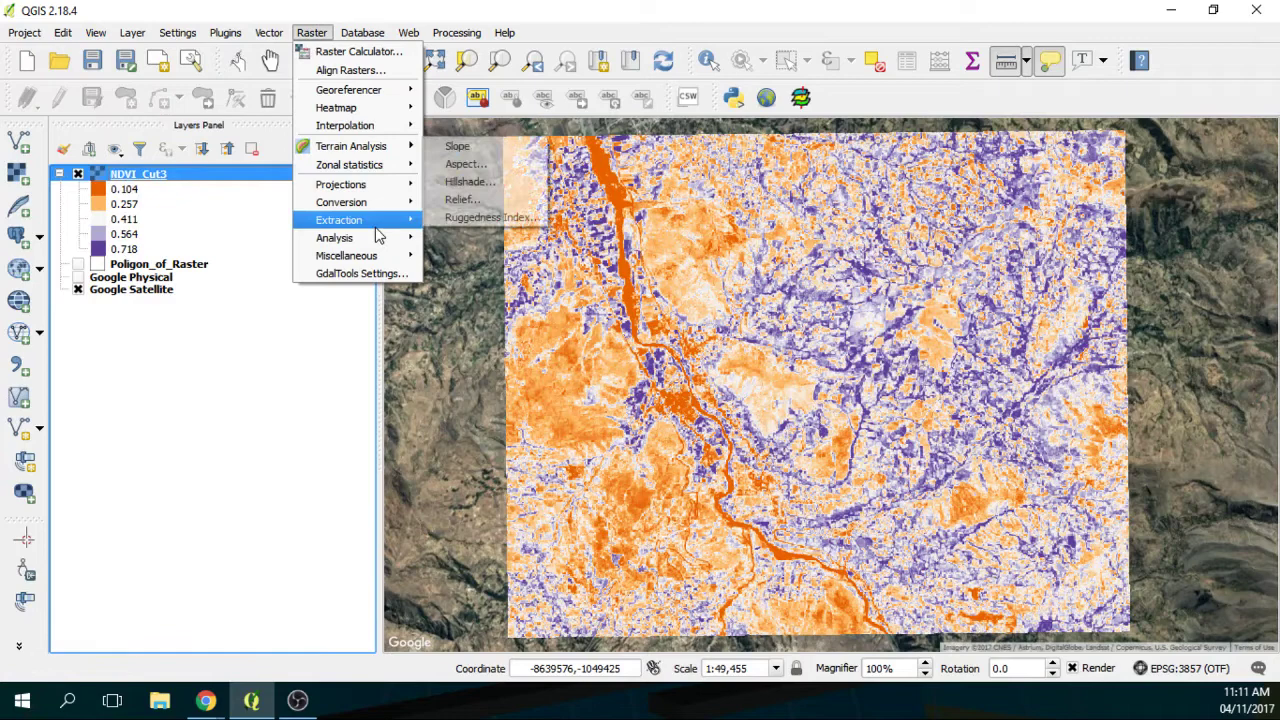
{"action": "mouse_move", "coordinate": [375, 221]}
{"action": "left_click", "coordinate": [448, 226]}
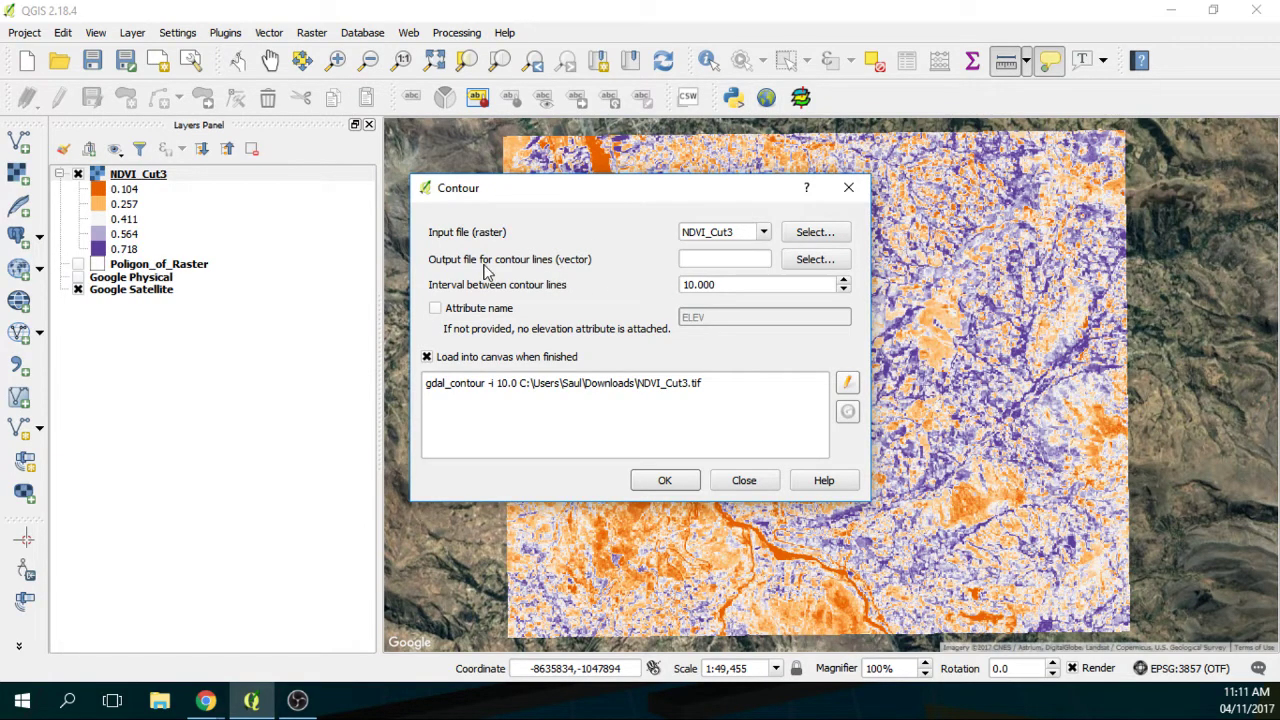
{"action": "left_click", "coordinate": [815, 259]}
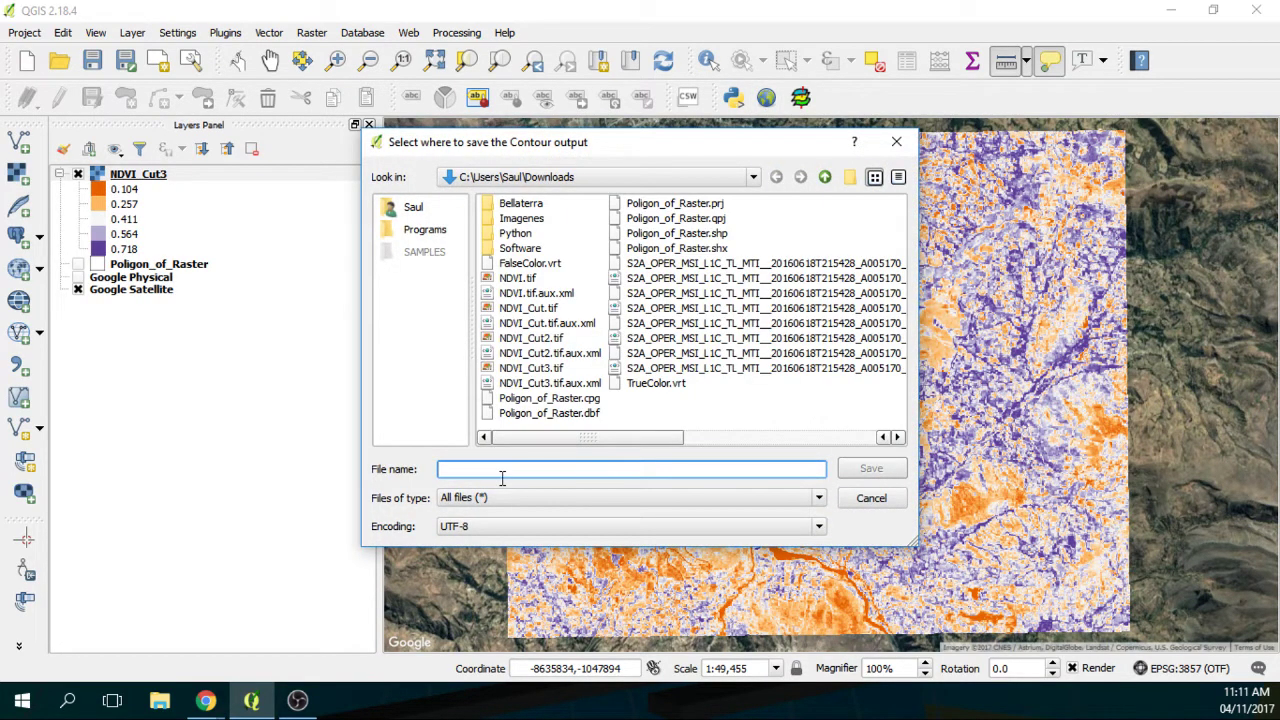
{"action": "type", "text": "N"}
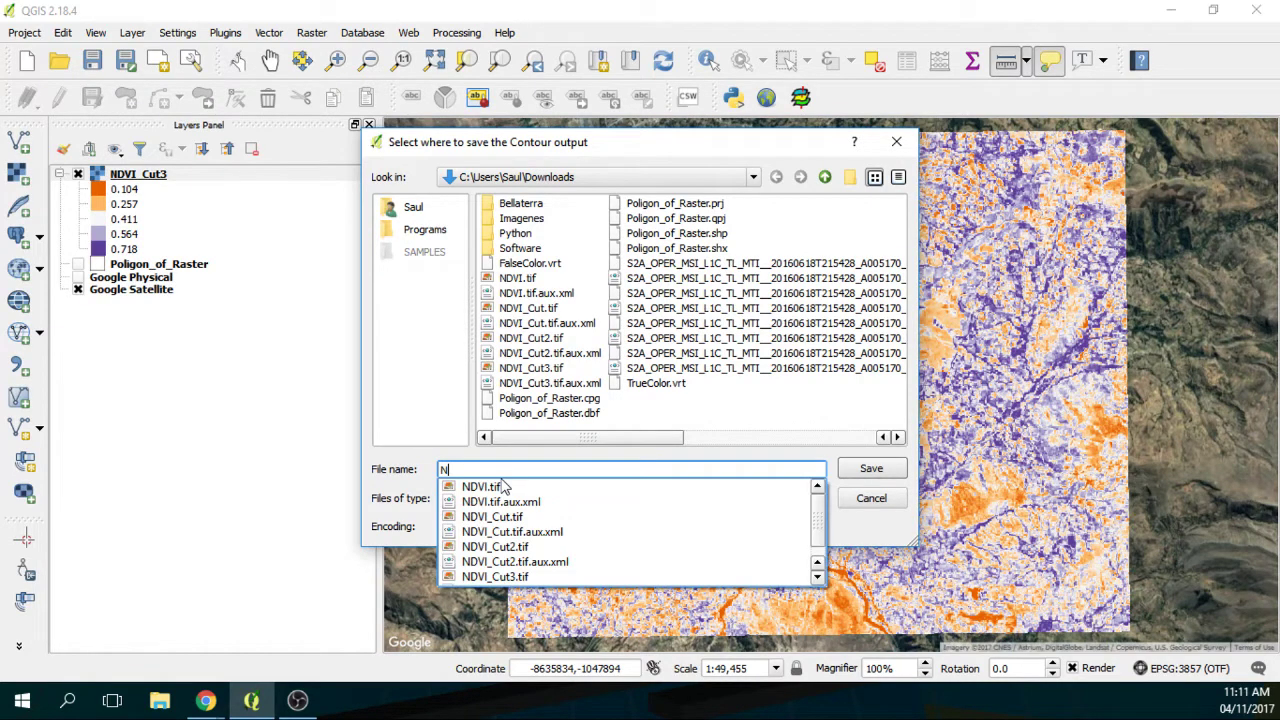
{"action": "type", "text": "DVIContours"}
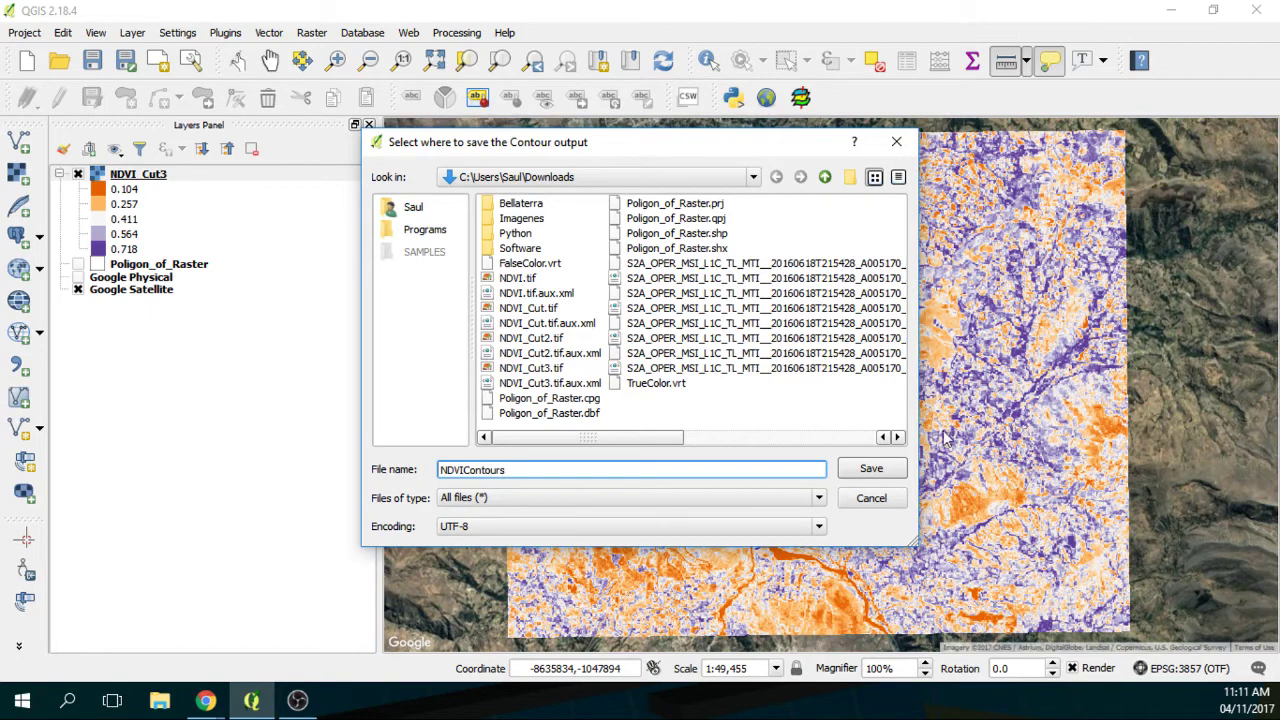
{"action": "left_click", "coordinate": [871, 468]}
Run contour extraction with attribute name 'ndvi' and a 0.1 interval
{"action": "left_click", "coordinate": [494, 312]}
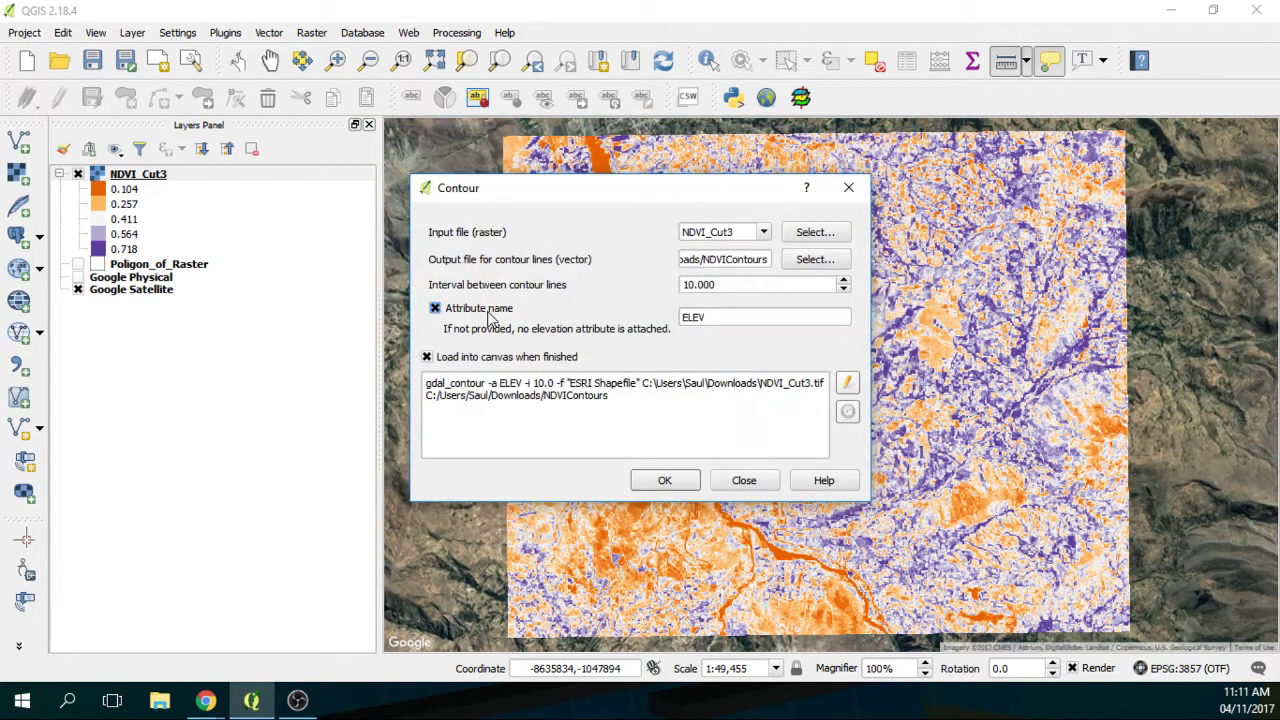
{"action": "left_click", "coordinate": [757, 318]}
{"action": "left_click_drag", "start_coordinate": [757, 318], "coordinate": [575, 314]}
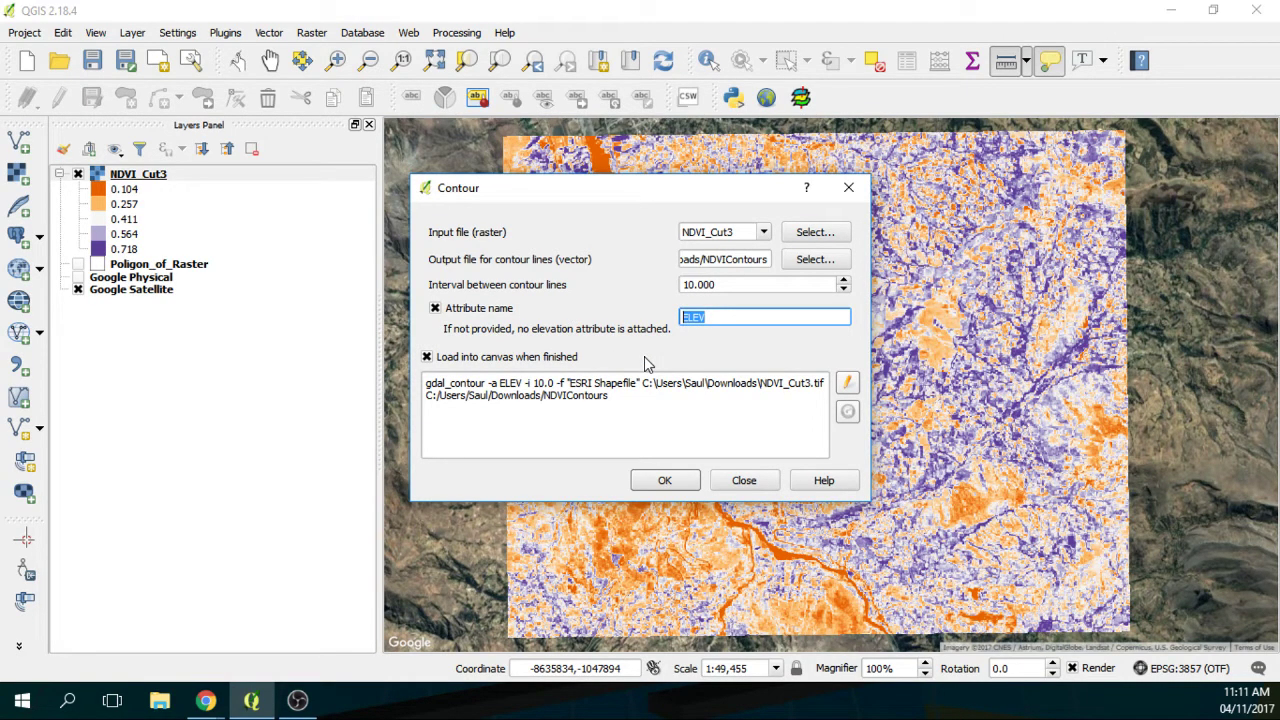
{"action": "type", "text": "ndvi"}
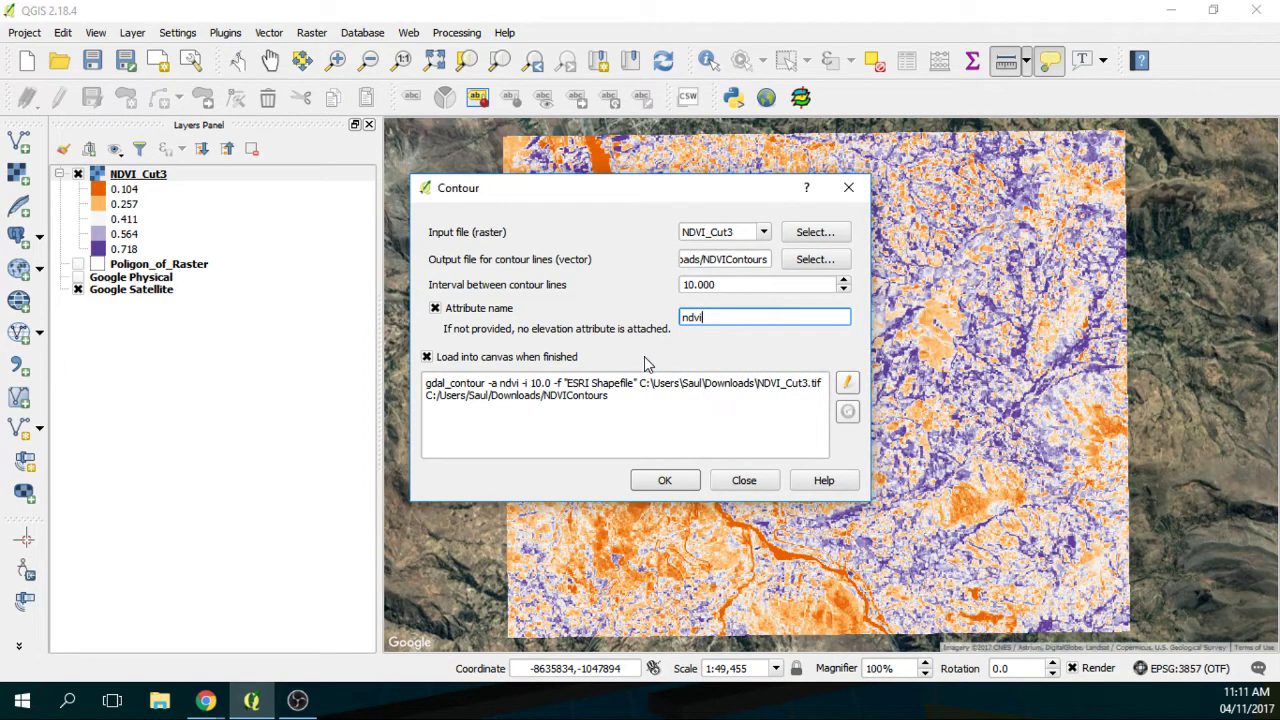
{"action": "double_click", "coordinate": [757, 285]}
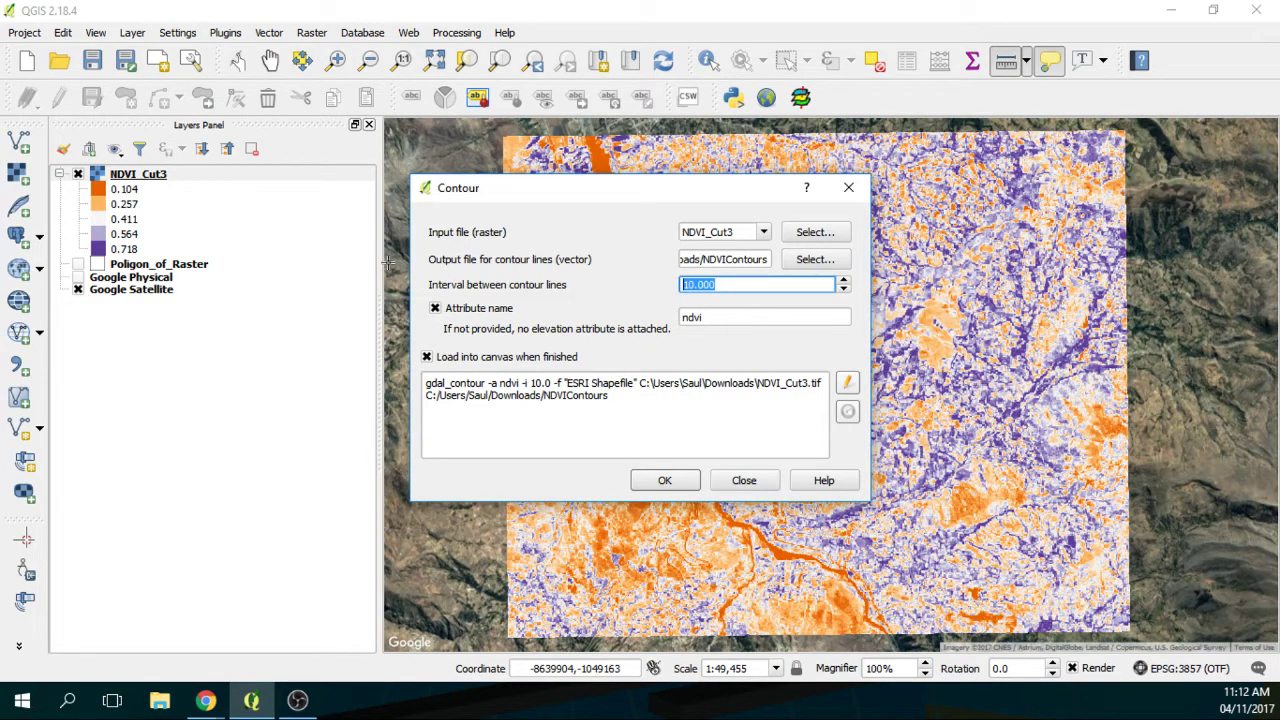
{"action": "type", "text": "0.1"}
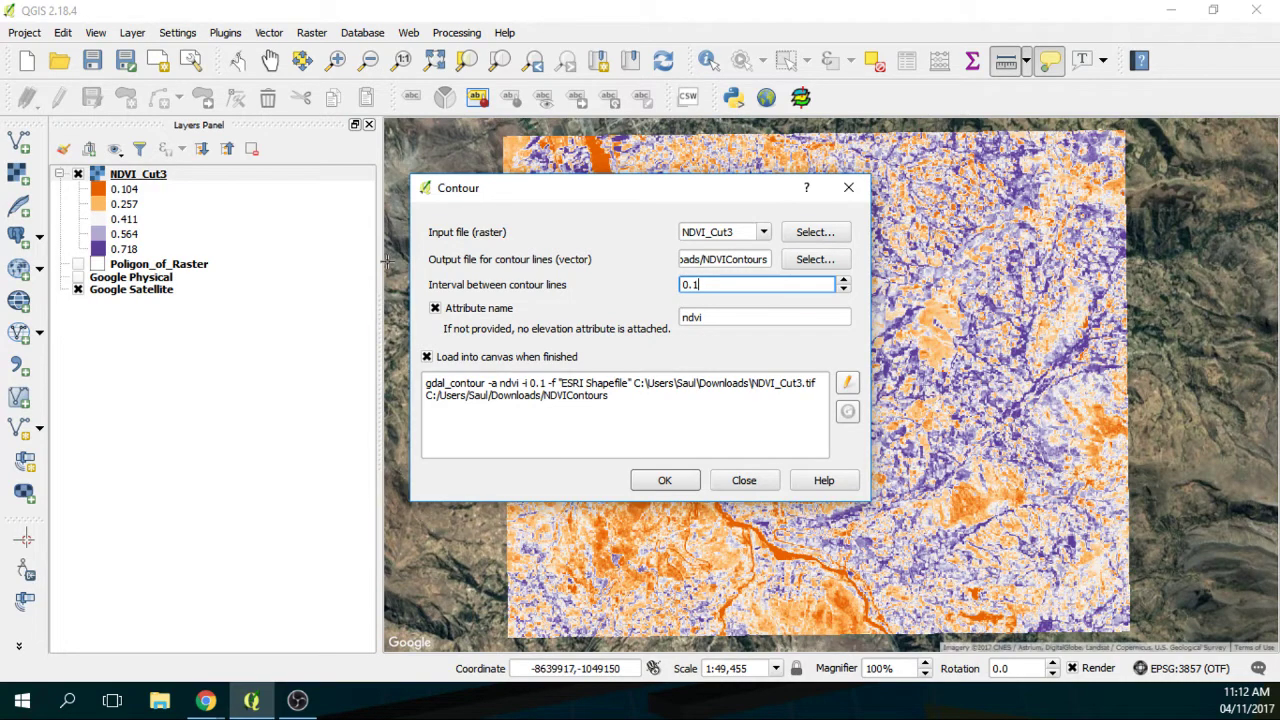
{"action": "left_click", "coordinate": [675, 484]}
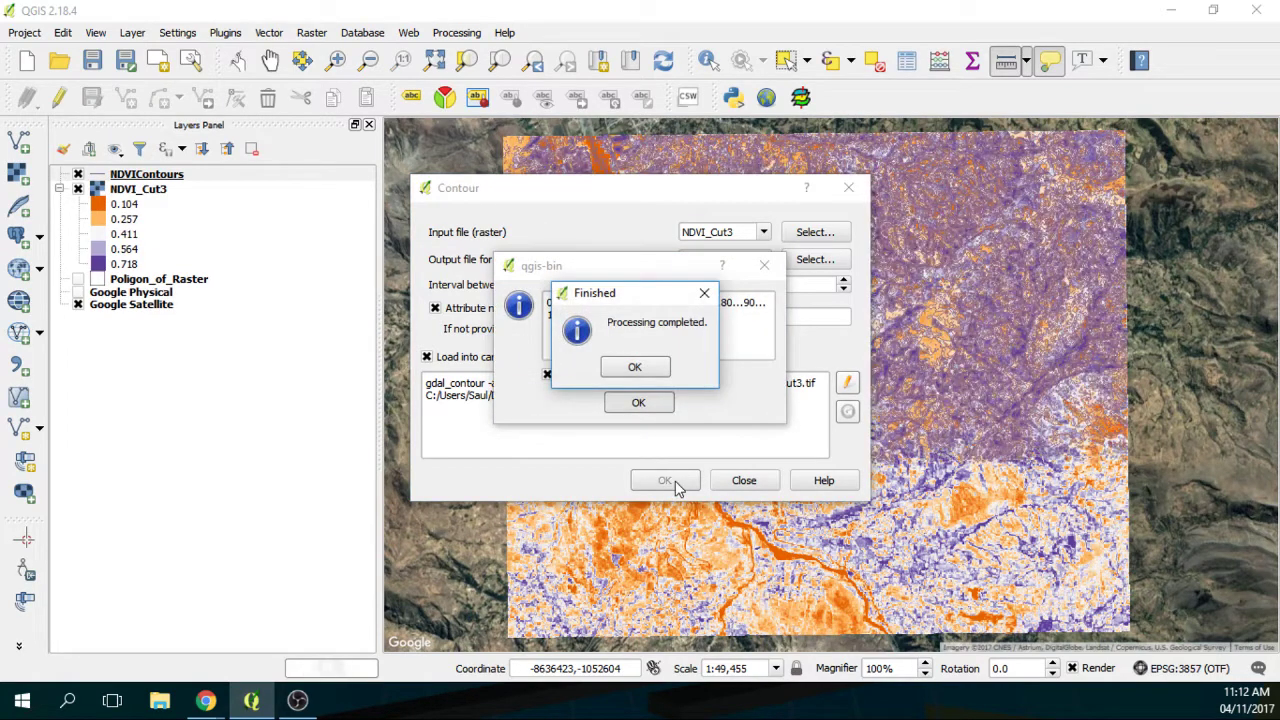
Dismiss the Finished and qgis-bin messages, close the Contour dialog, and bring up the NDVIContours layer menu
{"action": "left_click", "coordinate": [633, 367]}
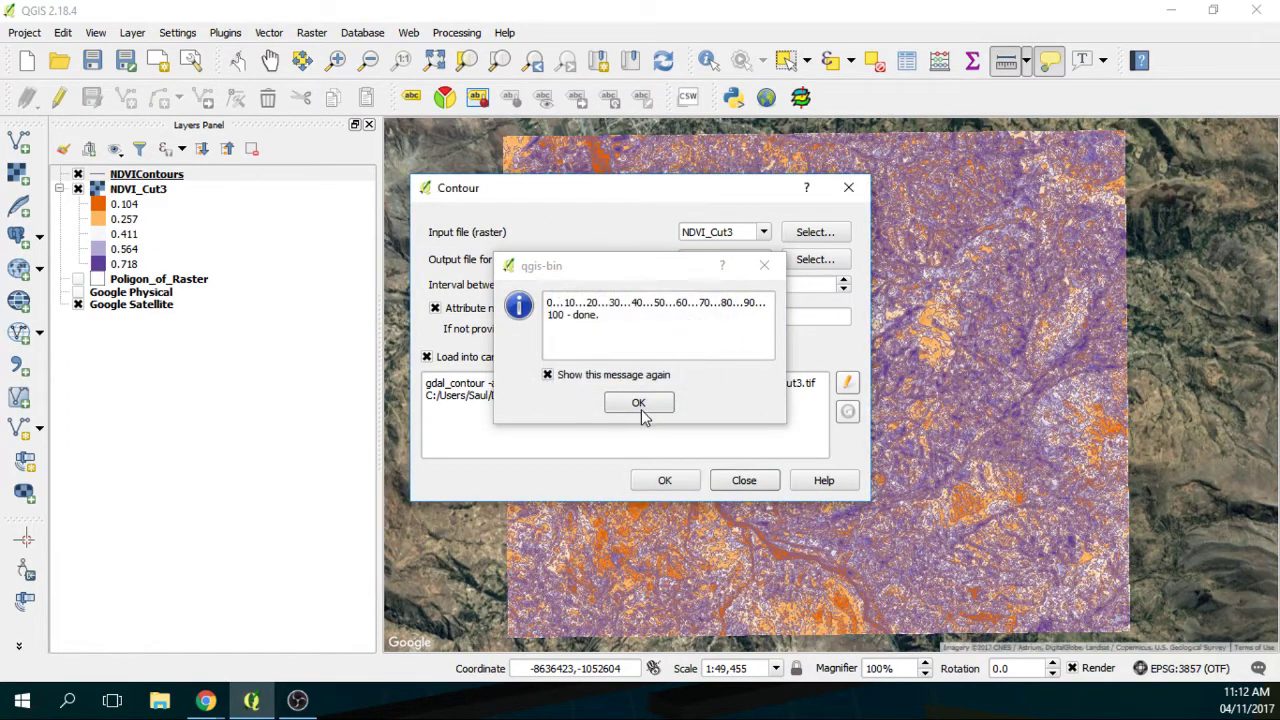
{"action": "left_click", "coordinate": [638, 402]}
{"action": "left_click", "coordinate": [848, 190]}
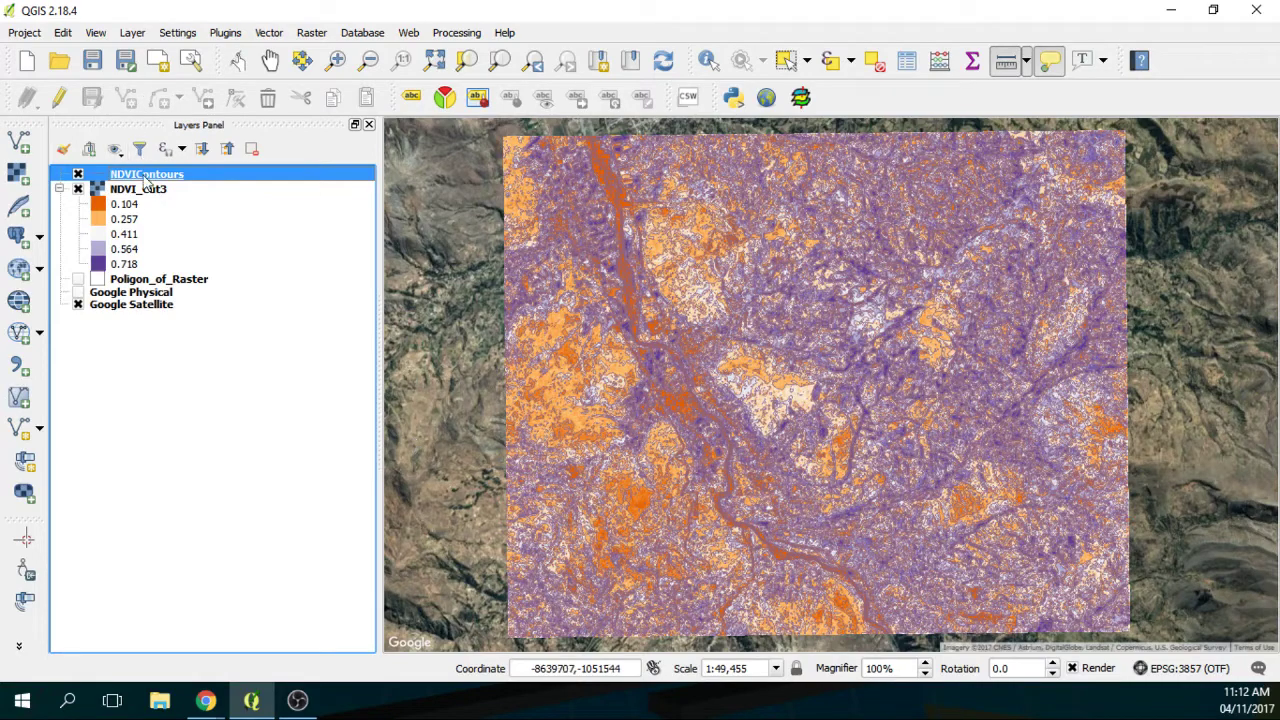
{"action": "right_click", "coordinate": [146, 177]}
Filter NDVIContours with "ndvi" >= 0.5, testing it (14035 rows) before applying
{"action": "left_click", "coordinate": [192, 432]}
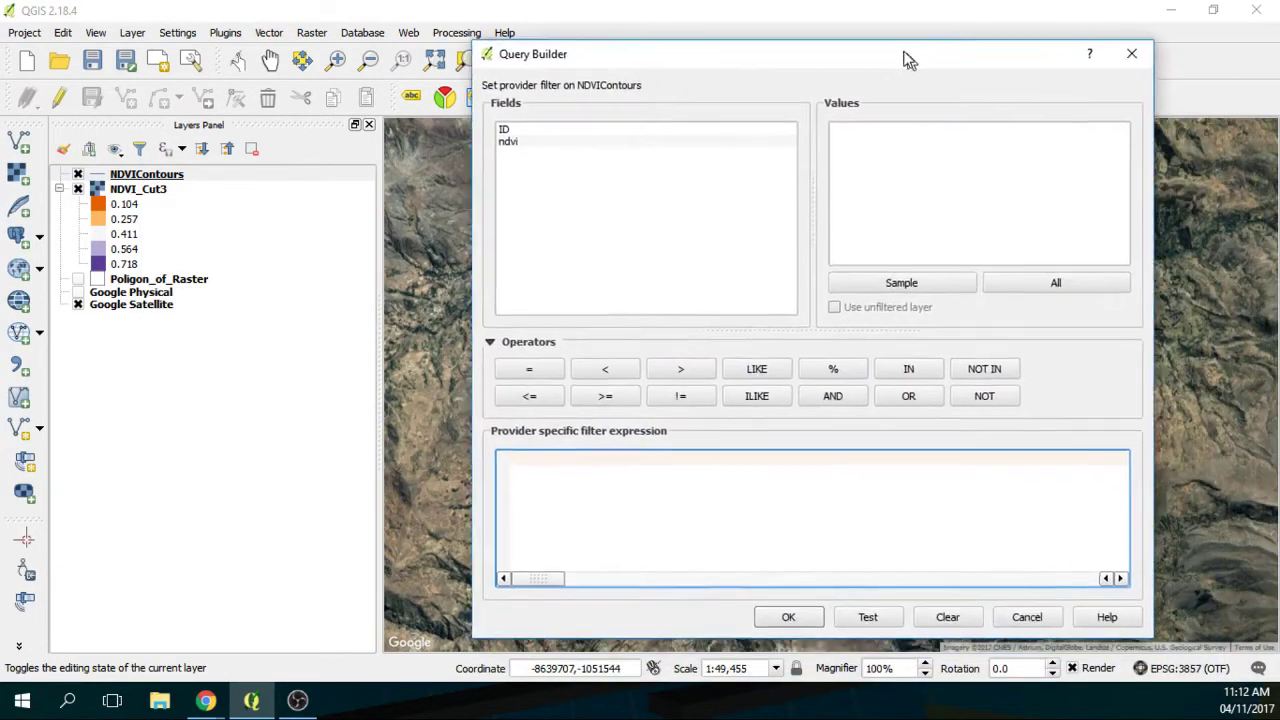
{"action": "double_click", "coordinate": [532, 137]}
{"action": "left_click", "coordinate": [576, 390]}
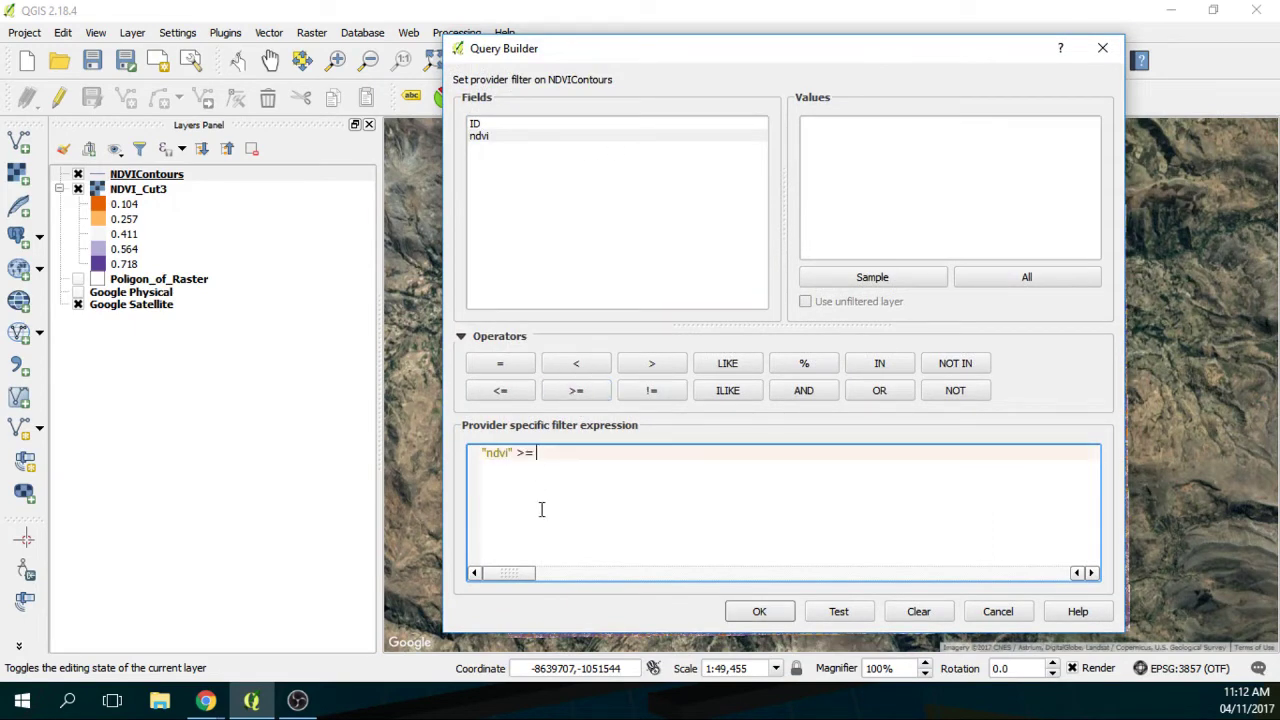
{"action": "type", "text": "0.5"}
{"action": "left_click", "coordinate": [825, 613]}
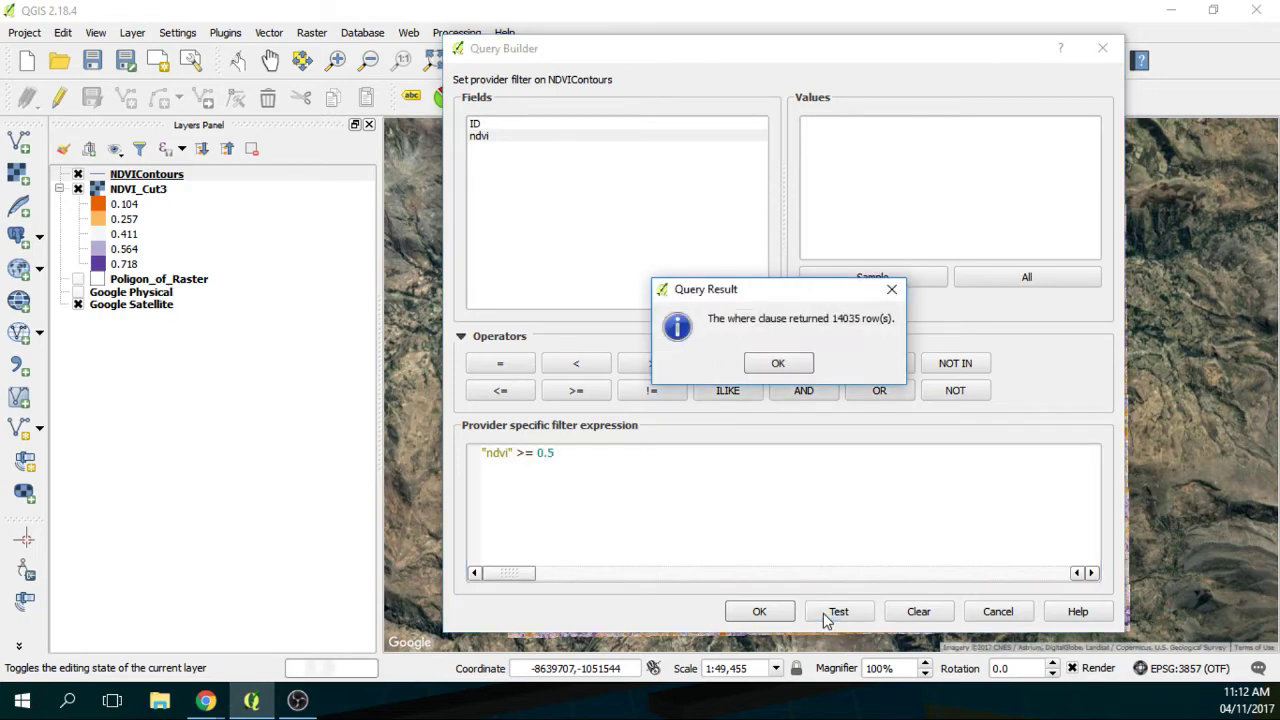
{"action": "left_click", "coordinate": [802, 364]}
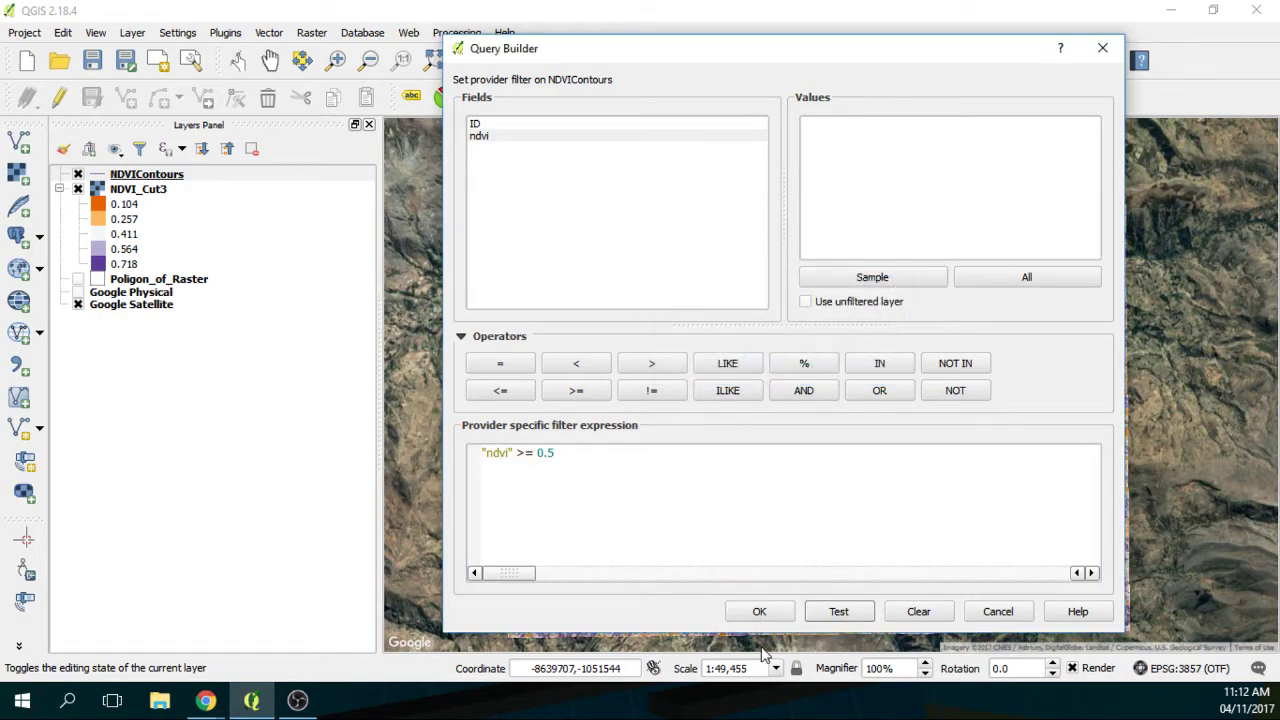
{"action": "left_click", "coordinate": [760, 612]}
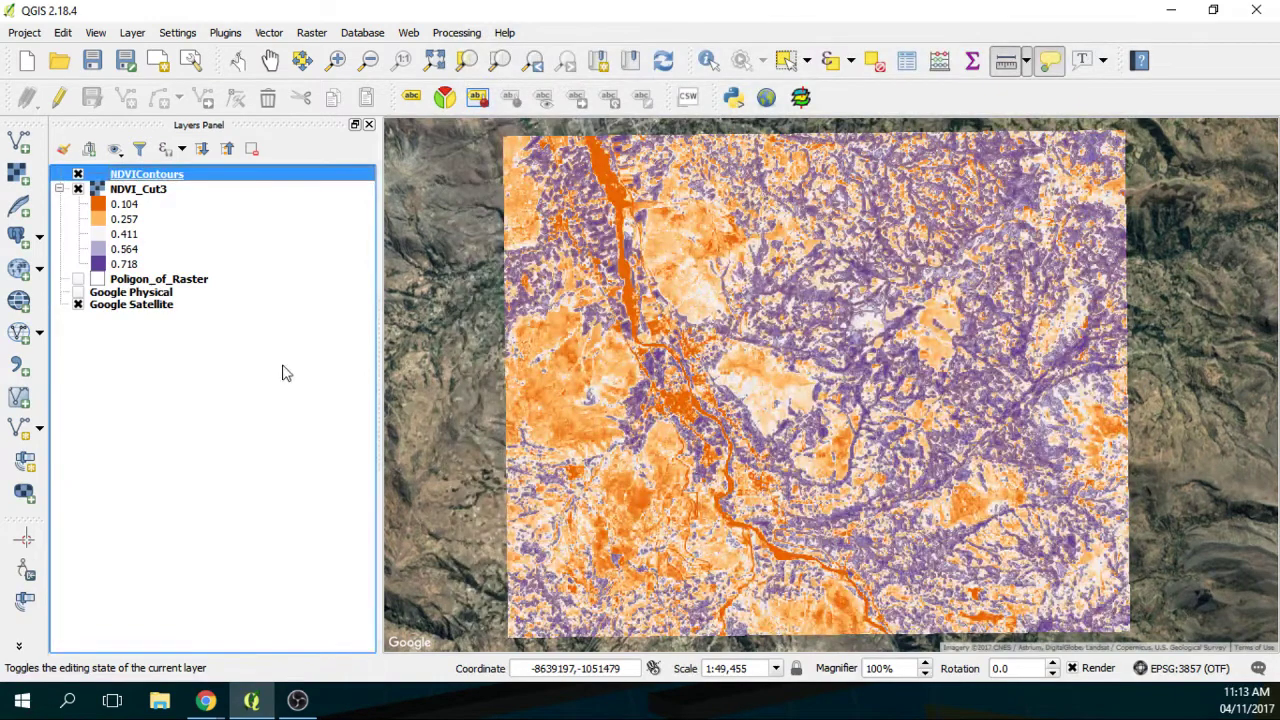
Hide the NDVI_Cut3 raster and the Google Satellite basemap
{"action": "left_click", "coordinate": [79, 190]}
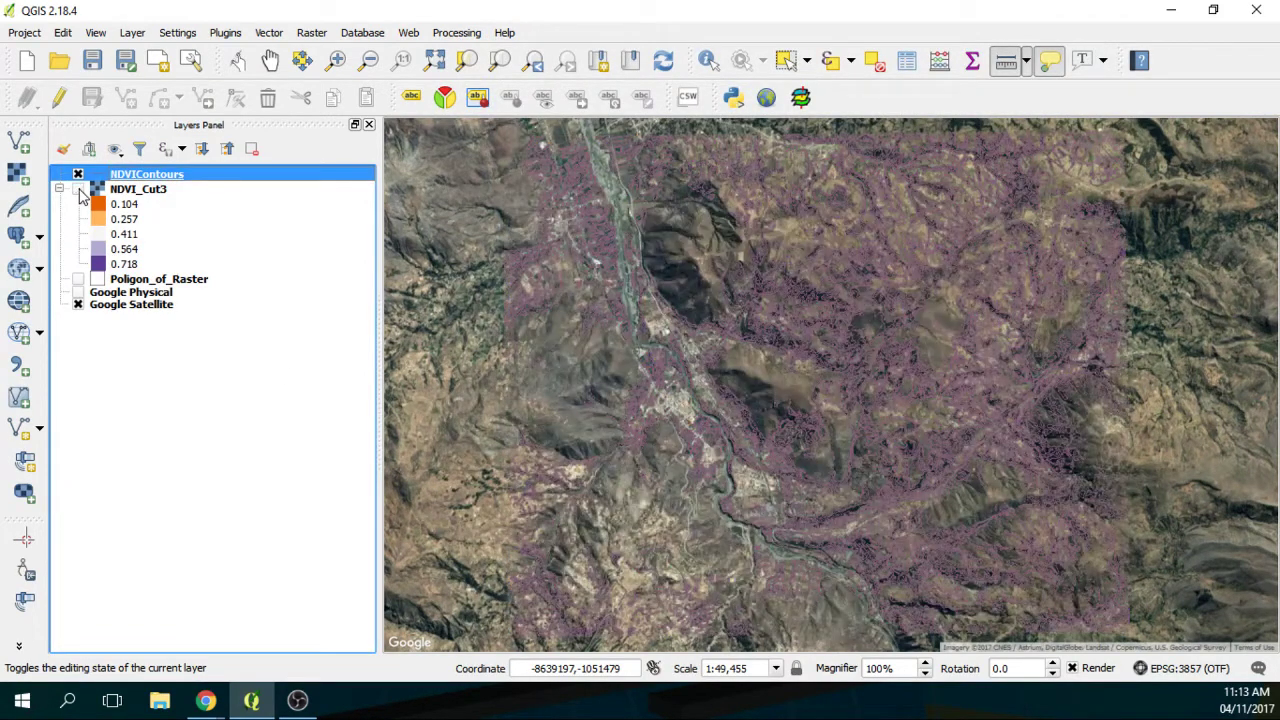
{"action": "left_click", "coordinate": [78, 304]}
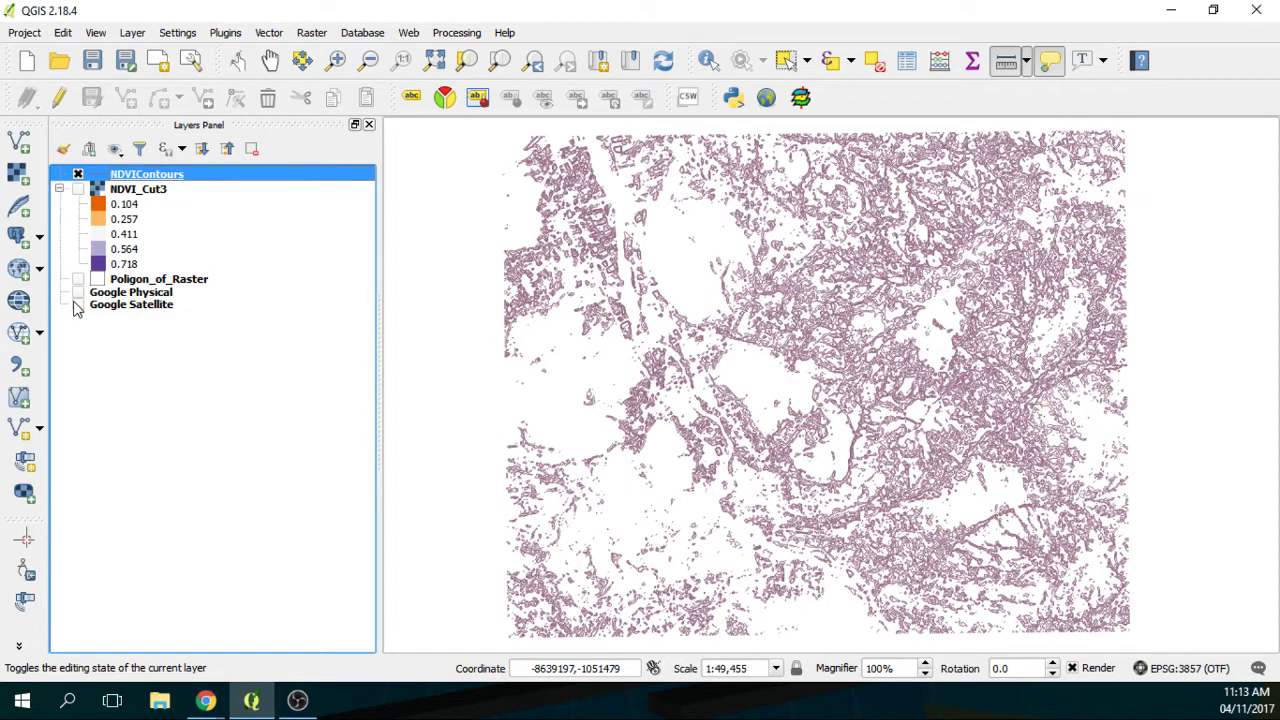
Switch to the 'Blog — Hatari Labs' Chrome window and scroll to its newsletter subscription section
{"action": "left_click", "coordinate": [205, 700]}
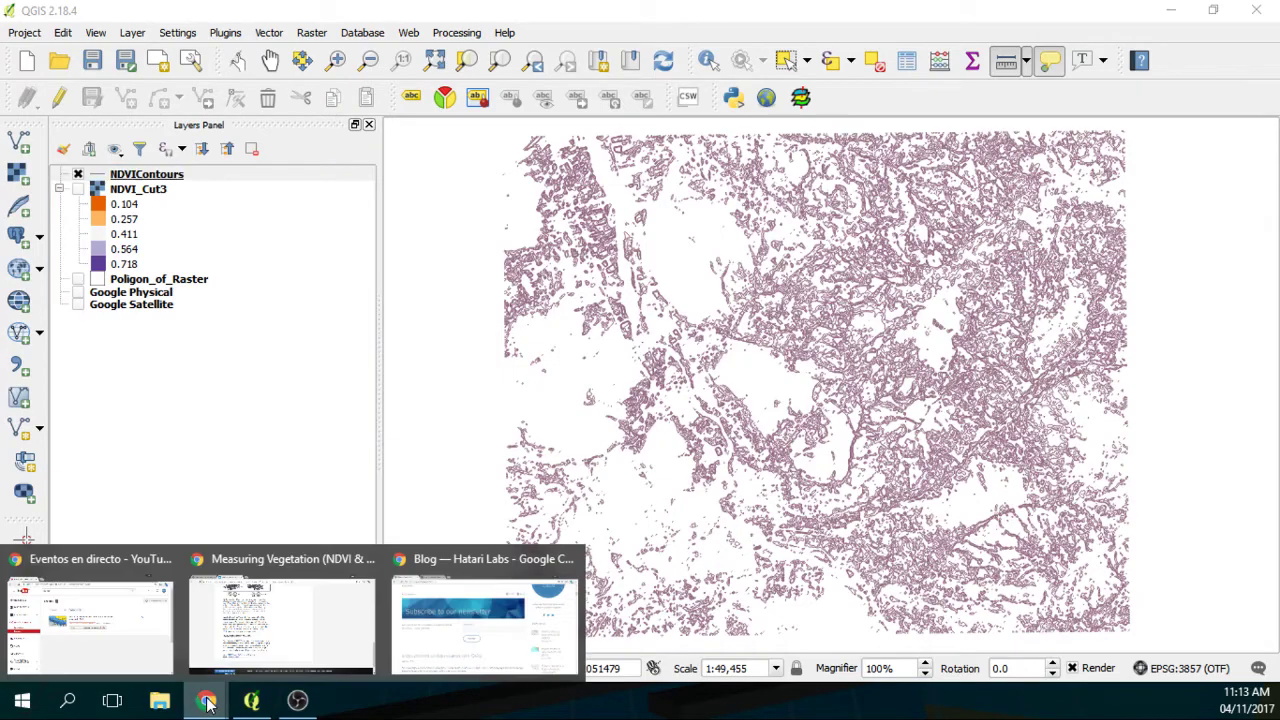
{"action": "left_click", "coordinate": [408, 638]}
{"action": "scroll", "coordinate": [517, 397], "scroll_direction": "up", "scroll_amount": 10}
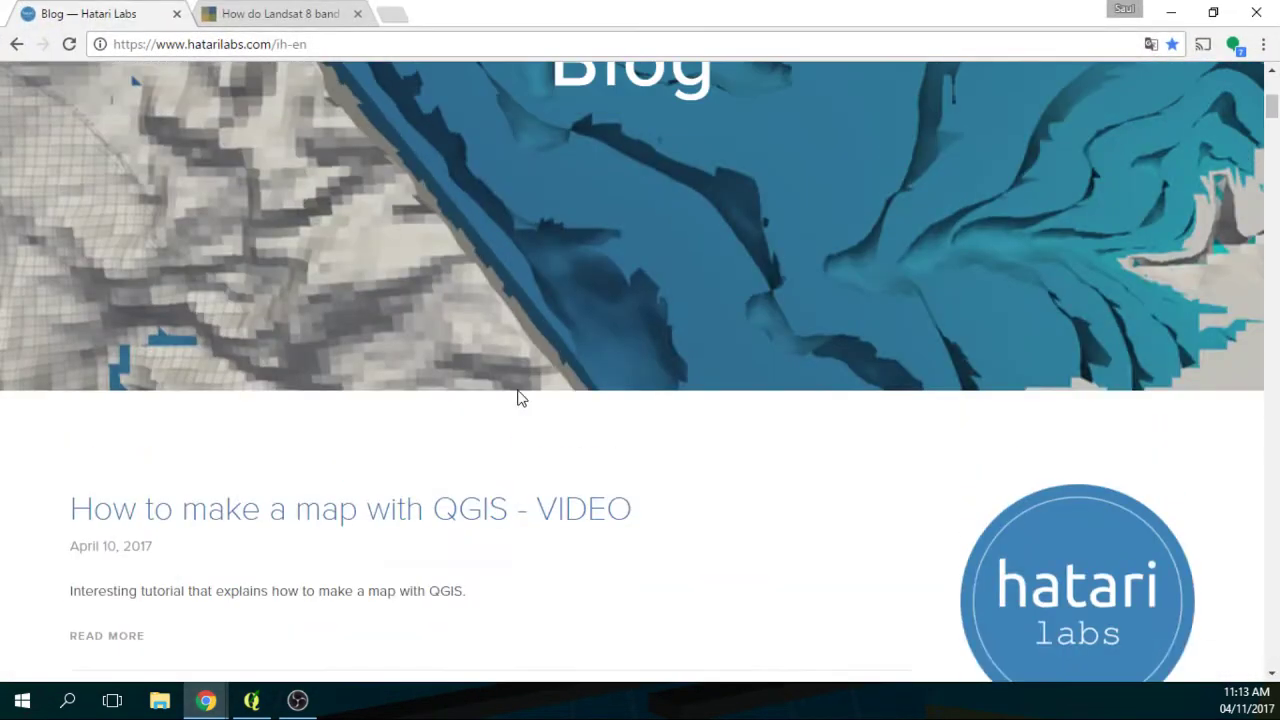
{"action": "scroll", "coordinate": [517, 397], "scroll_direction": "down", "scroll_amount": 10}
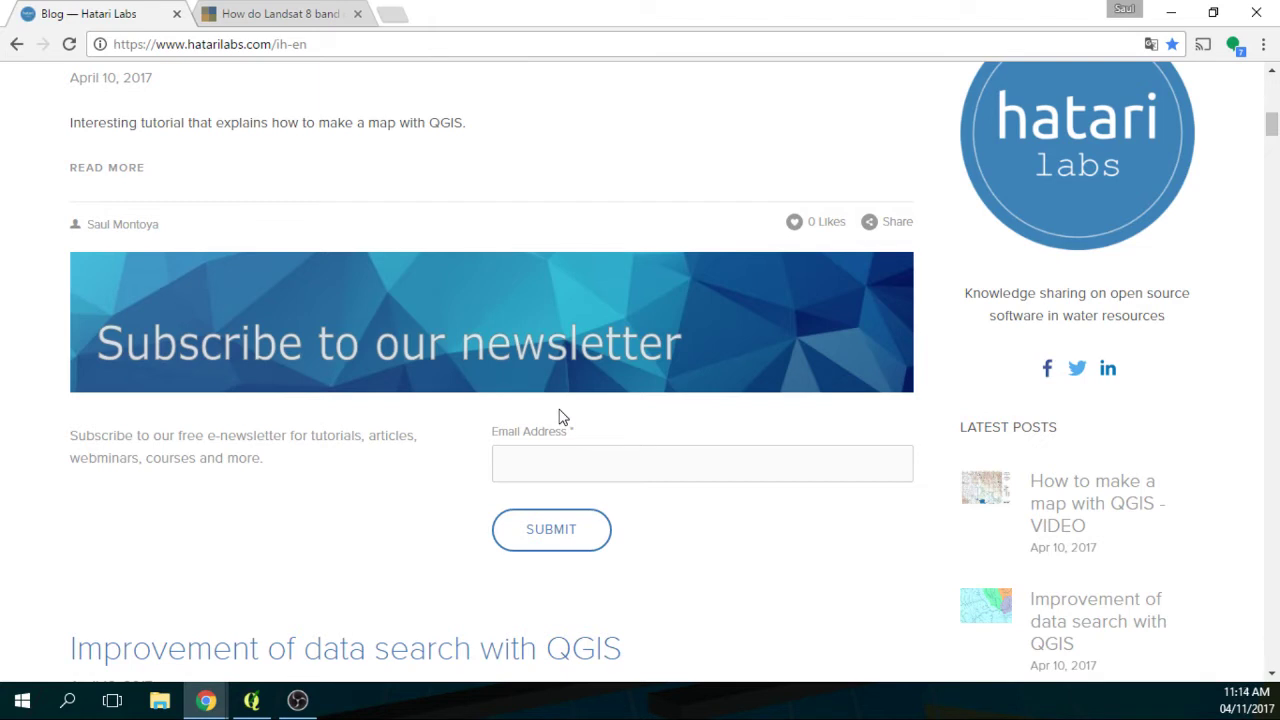
{"action": "scroll", "coordinate": [594, 177], "scroll_direction": "up", "scroll_amount": 10}
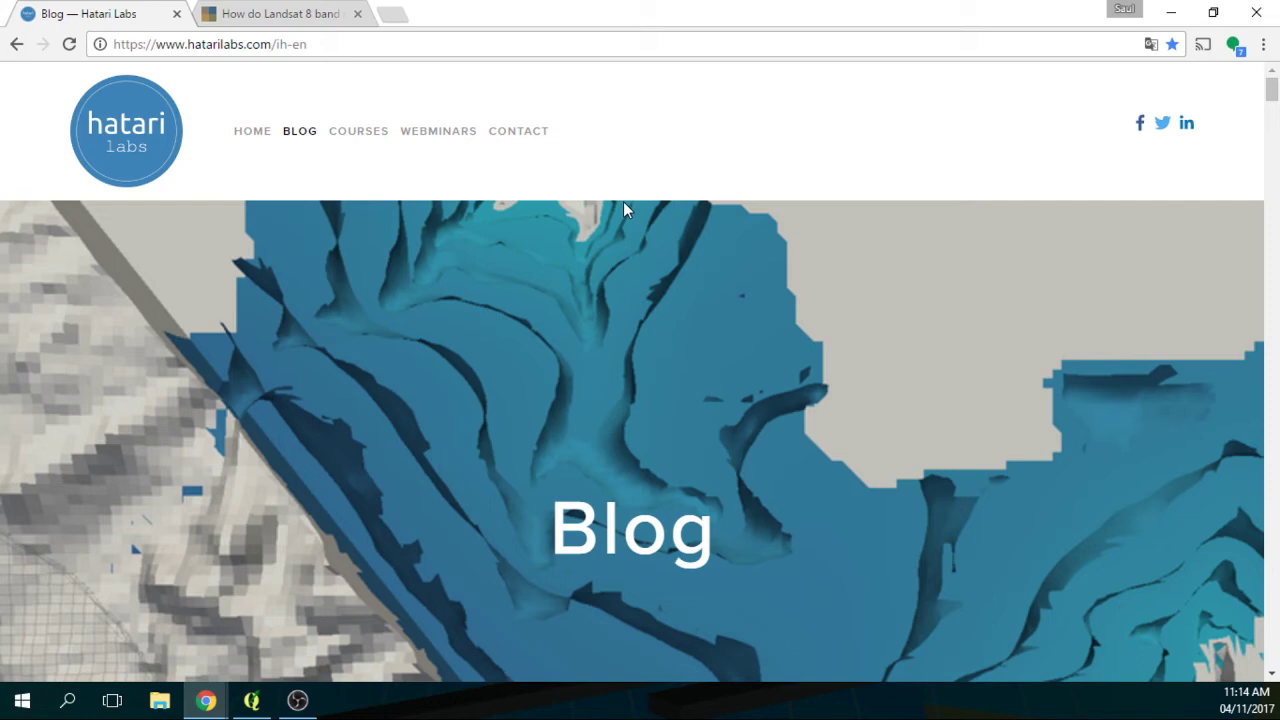
{"action": "scroll", "coordinate": [557, 137], "scroll_direction": "down", "scroll_amount": 3}
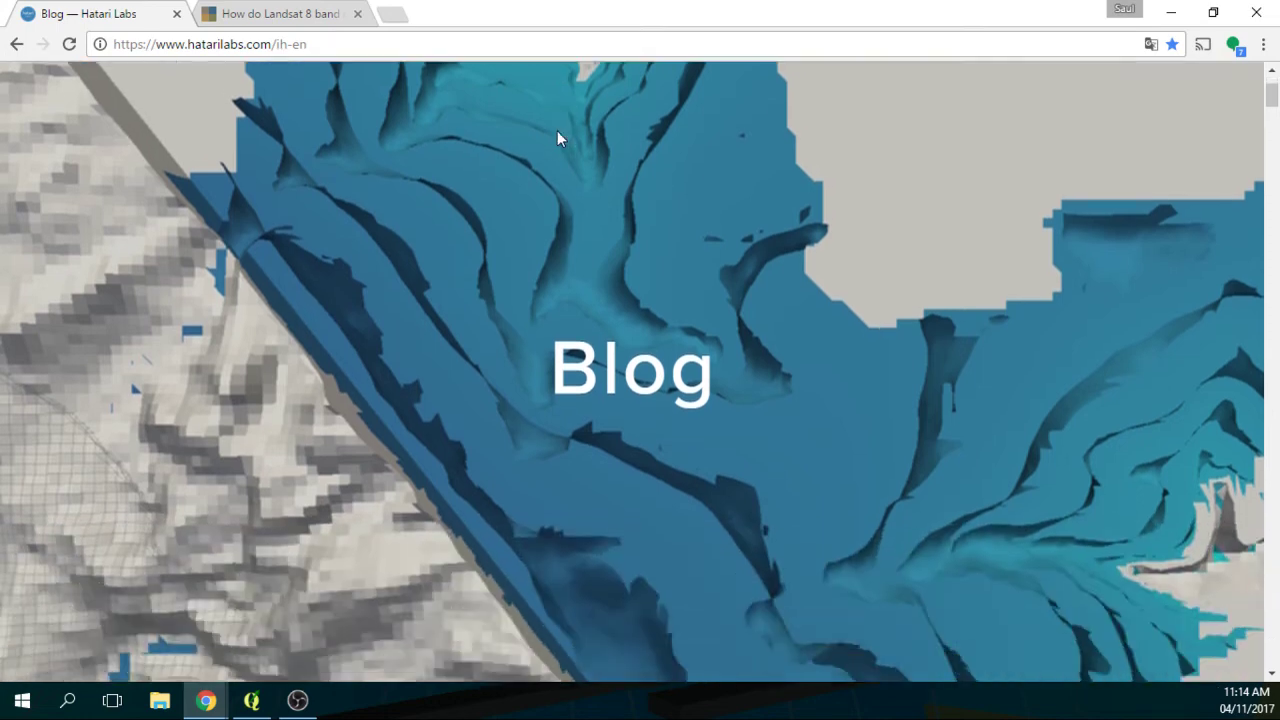
{"action": "scroll", "coordinate": [557, 137], "scroll_direction": "up", "scroll_amount": 4}
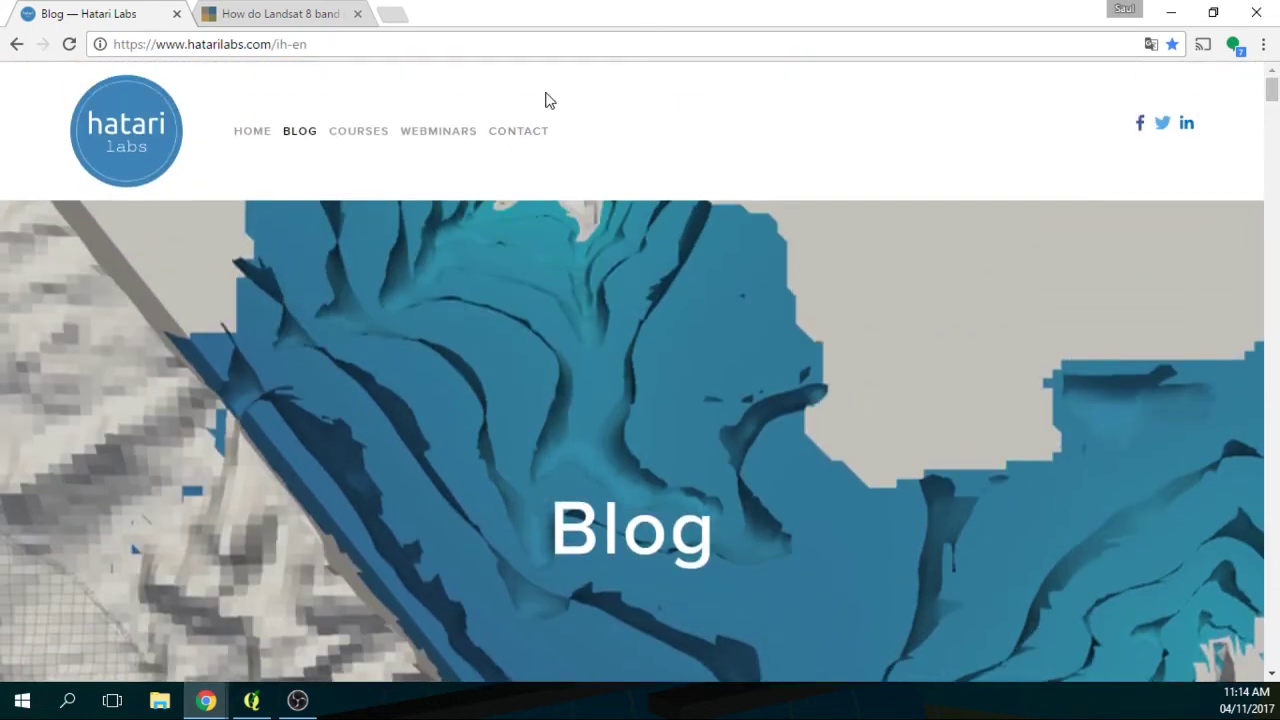
{"action": "scroll", "coordinate": [606, 214], "scroll_direction": "down", "scroll_amount": 5}
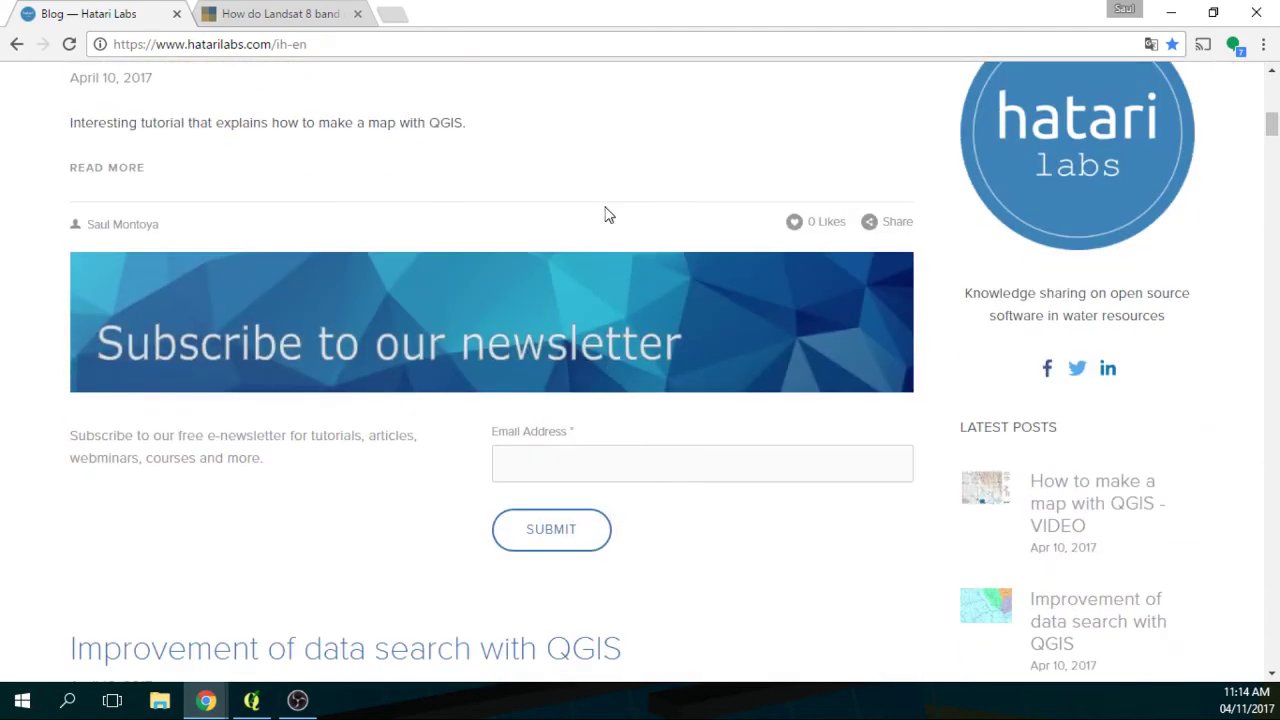
{"action": "scroll", "coordinate": [606, 214], "scroll_direction": "up", "scroll_amount": 8}
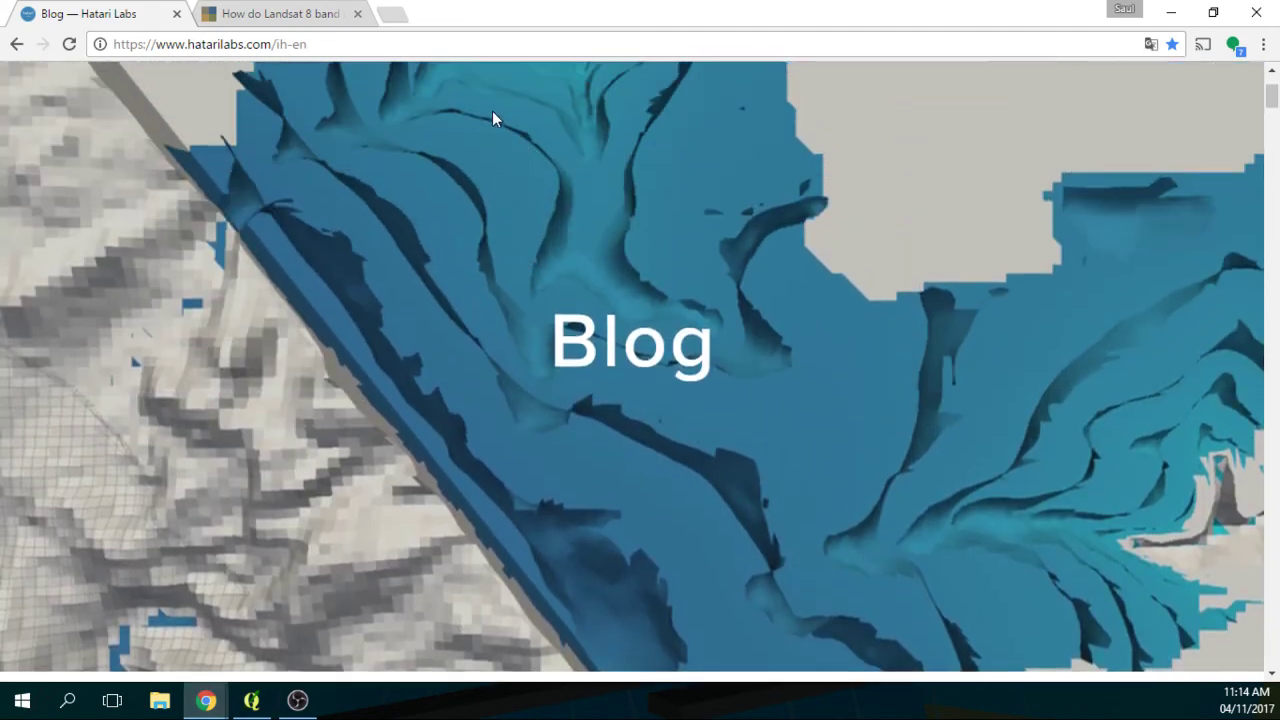
{"action": "scroll", "coordinate": [487, 118], "scroll_direction": "up", "scroll_amount": 2}
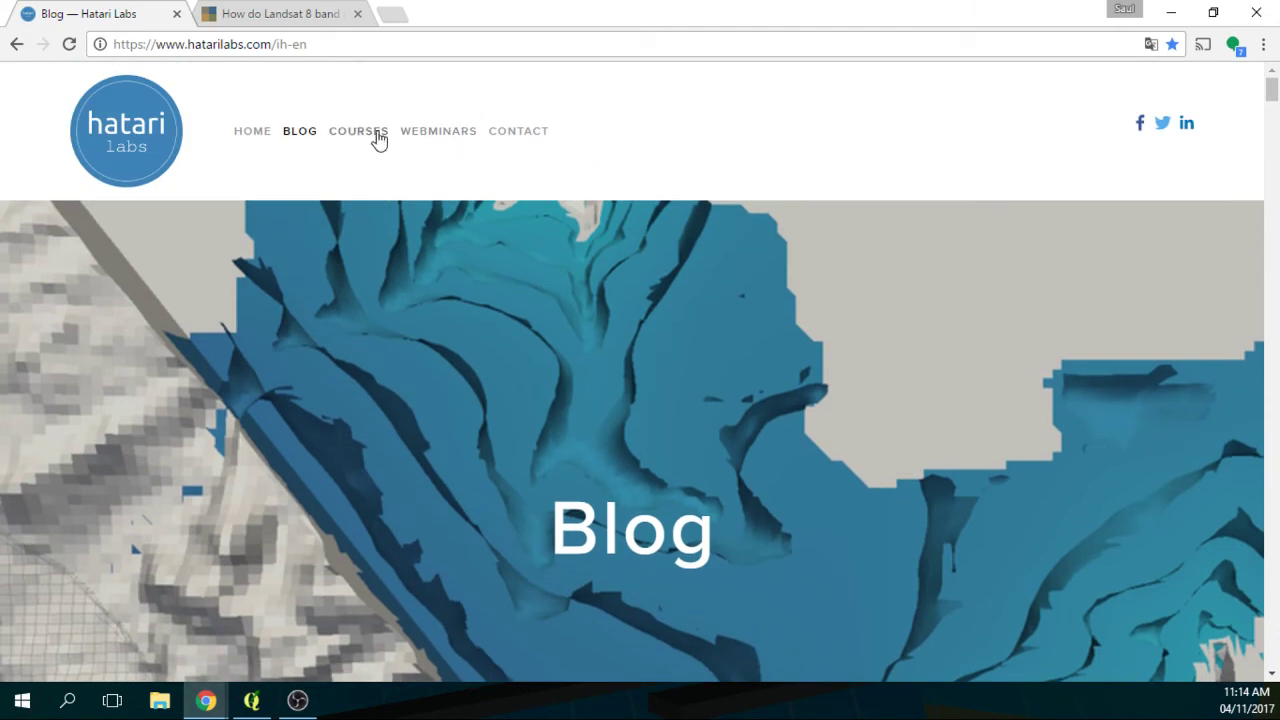
{"action": "scroll", "coordinate": [428, 148], "scroll_direction": "down", "scroll_amount": 10}
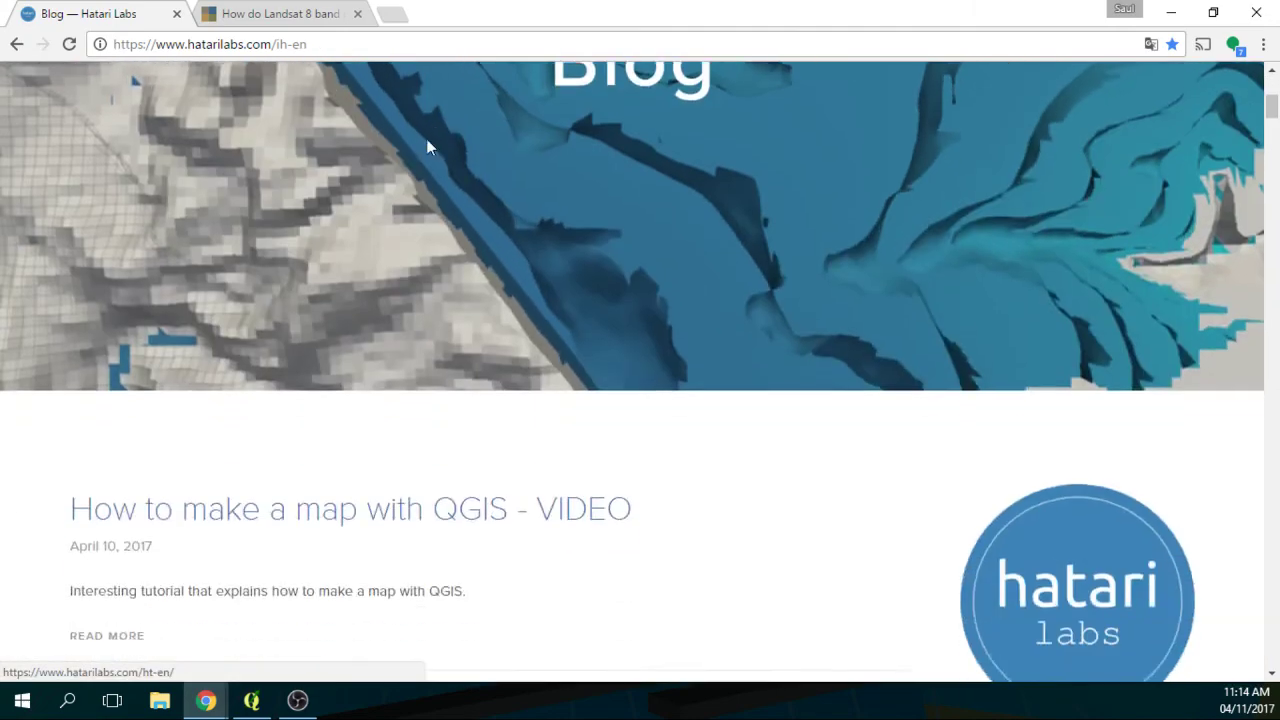